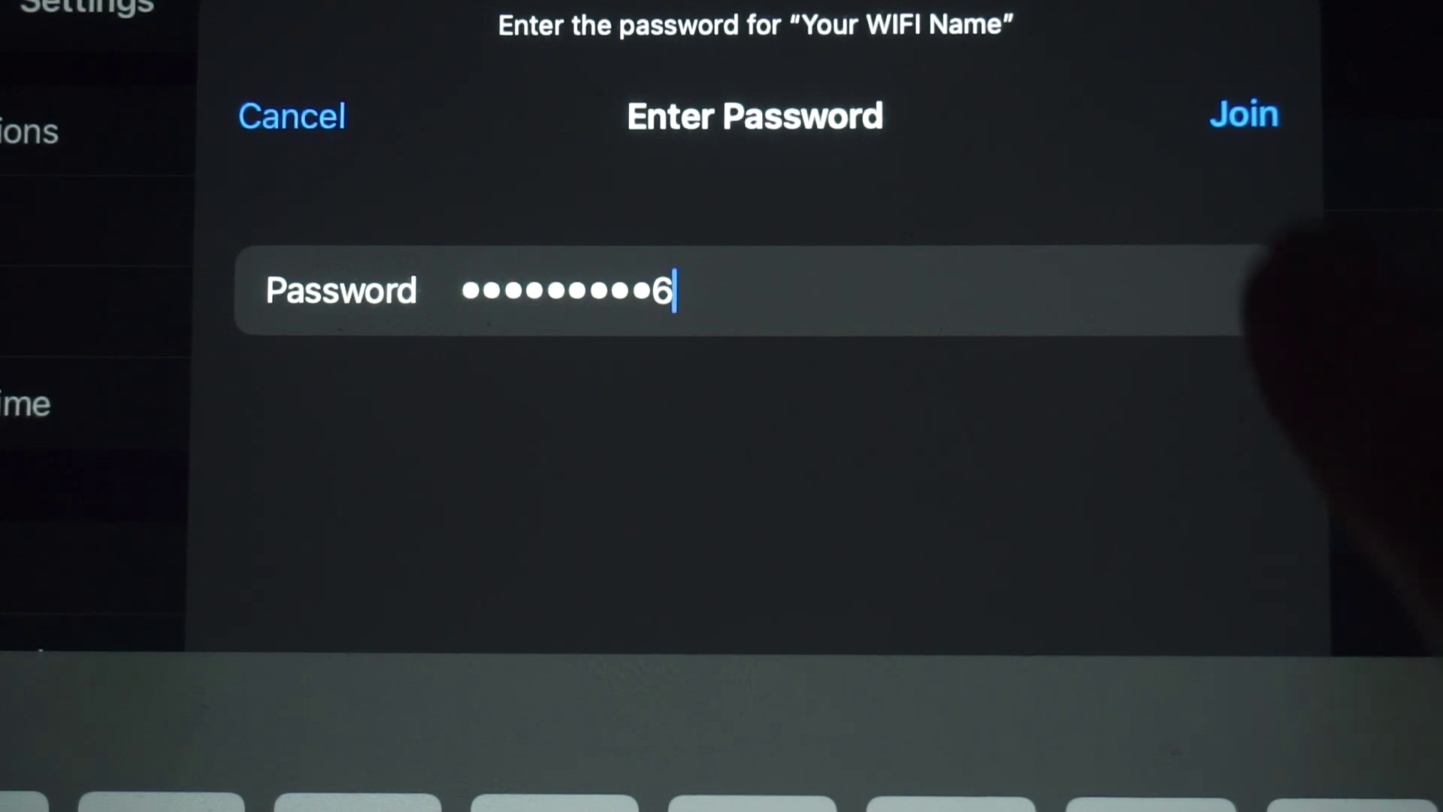
Step: Join the 'Your WIFI Name' network with its password, then focus the PC browser's address bar
{"action": "left_click", "coordinate": [1244, 114]}
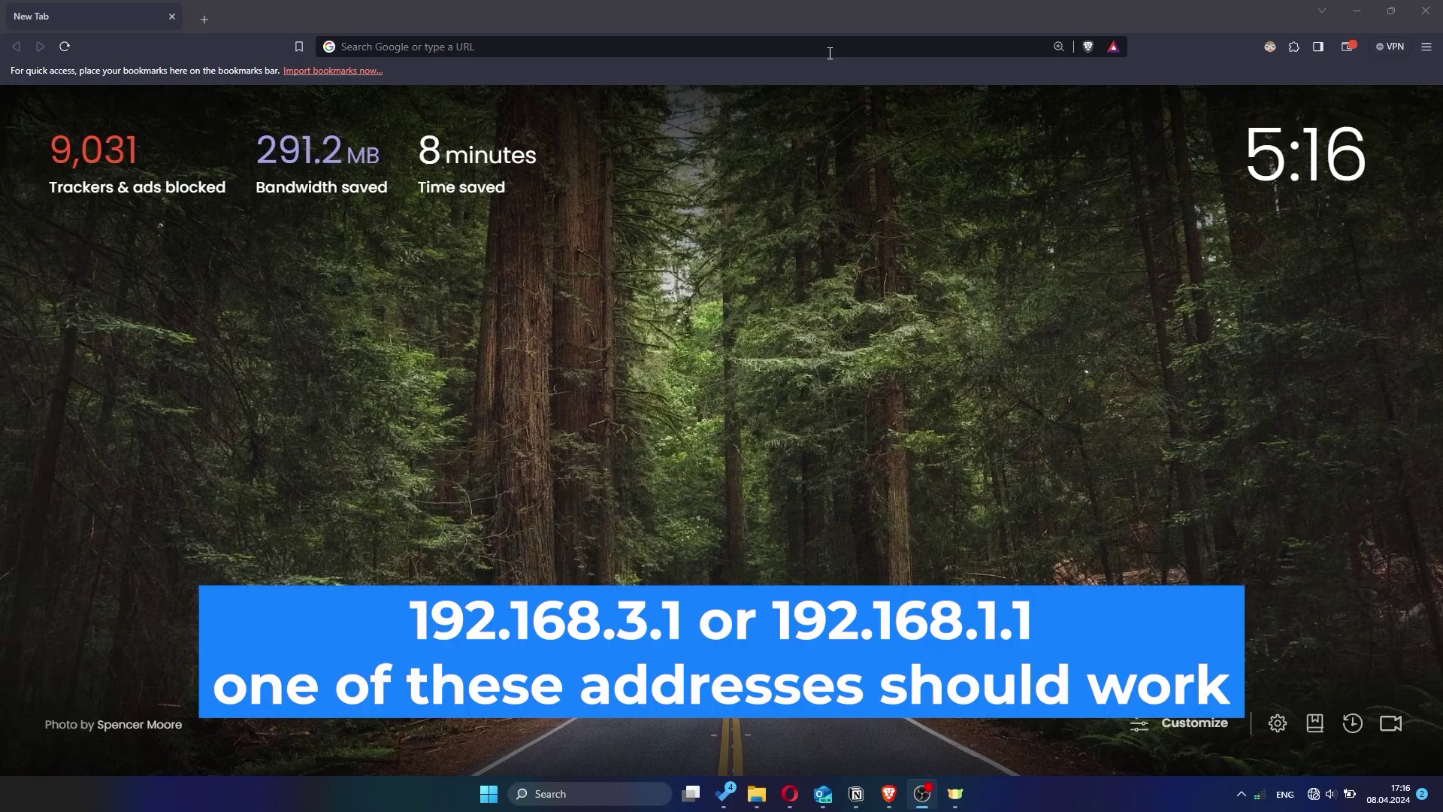
{"action": "left_click", "coordinate": [450, 46]}
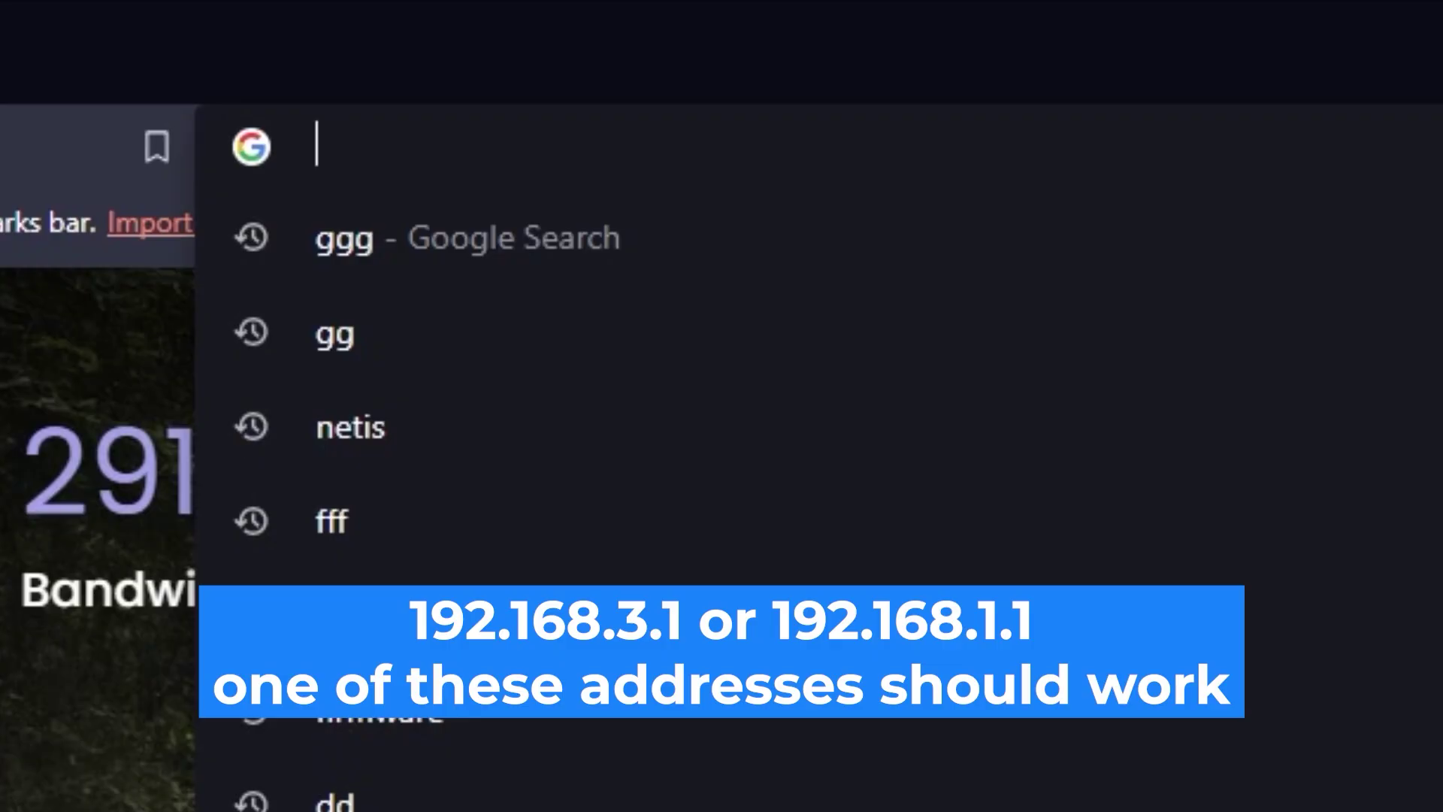
Step: Go to 192.168.1.1 in Brave to load the router's login page
{"action": "type", "text": "192.16"}
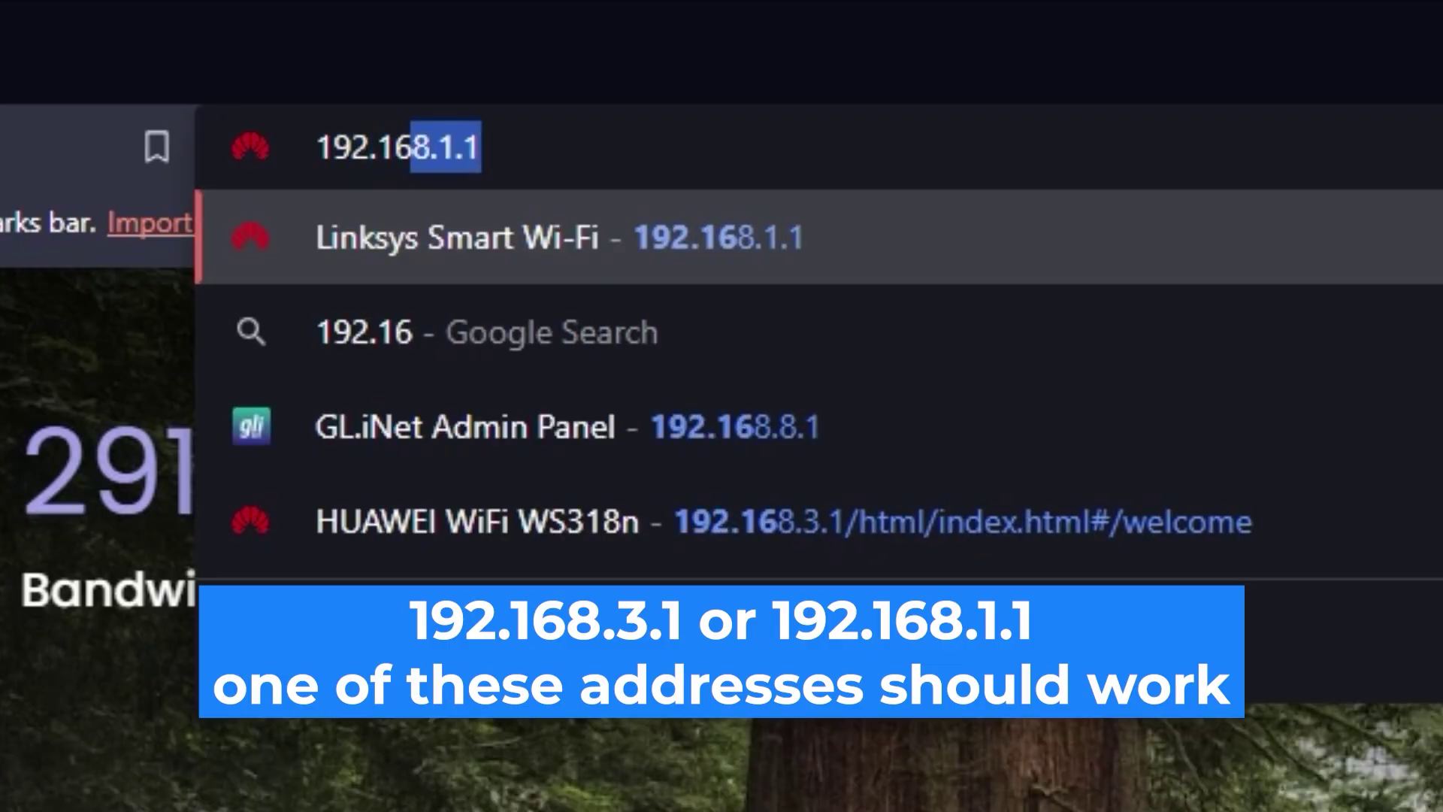
{"action": "type", "text": "8.1.1"}
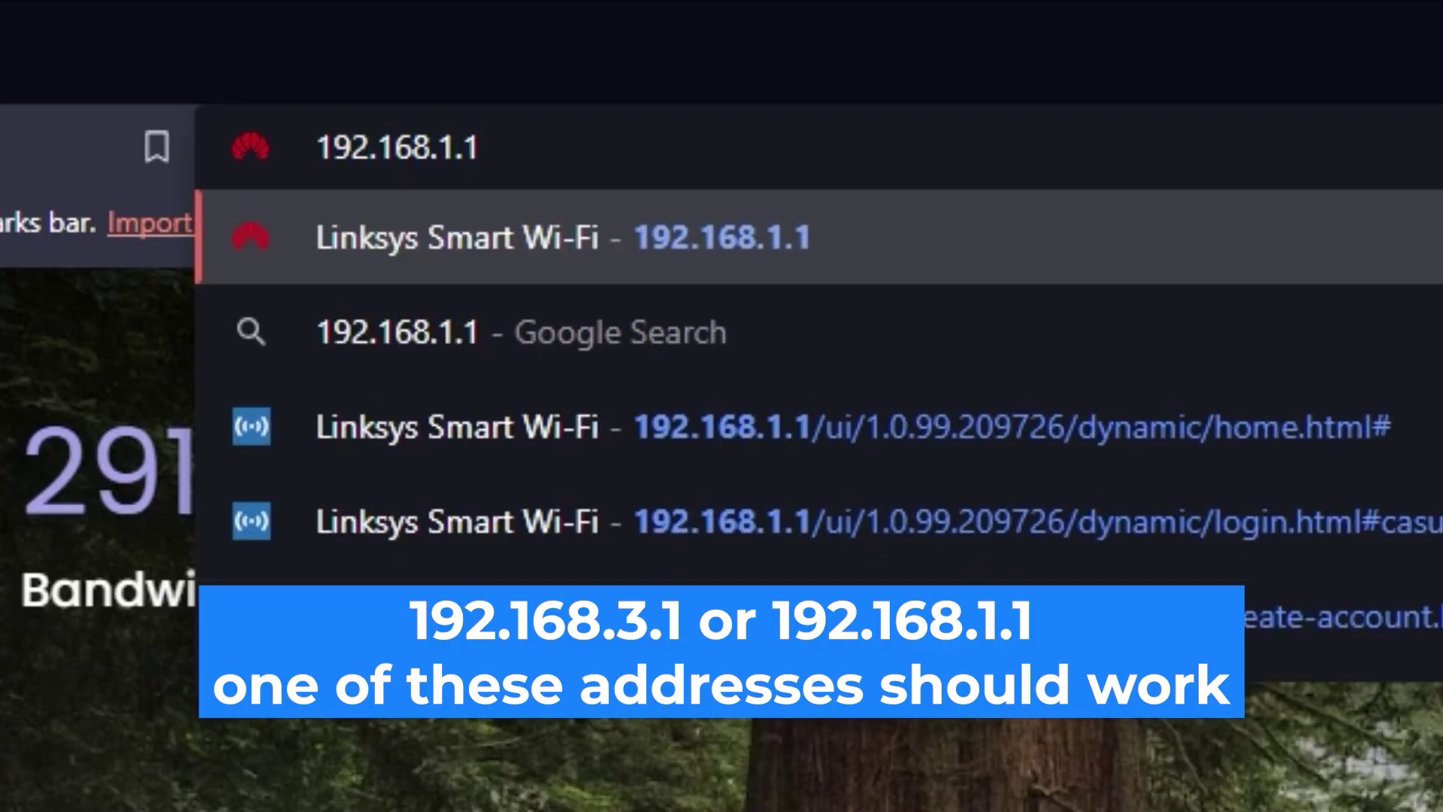
{"action": "key", "text": "Return"}
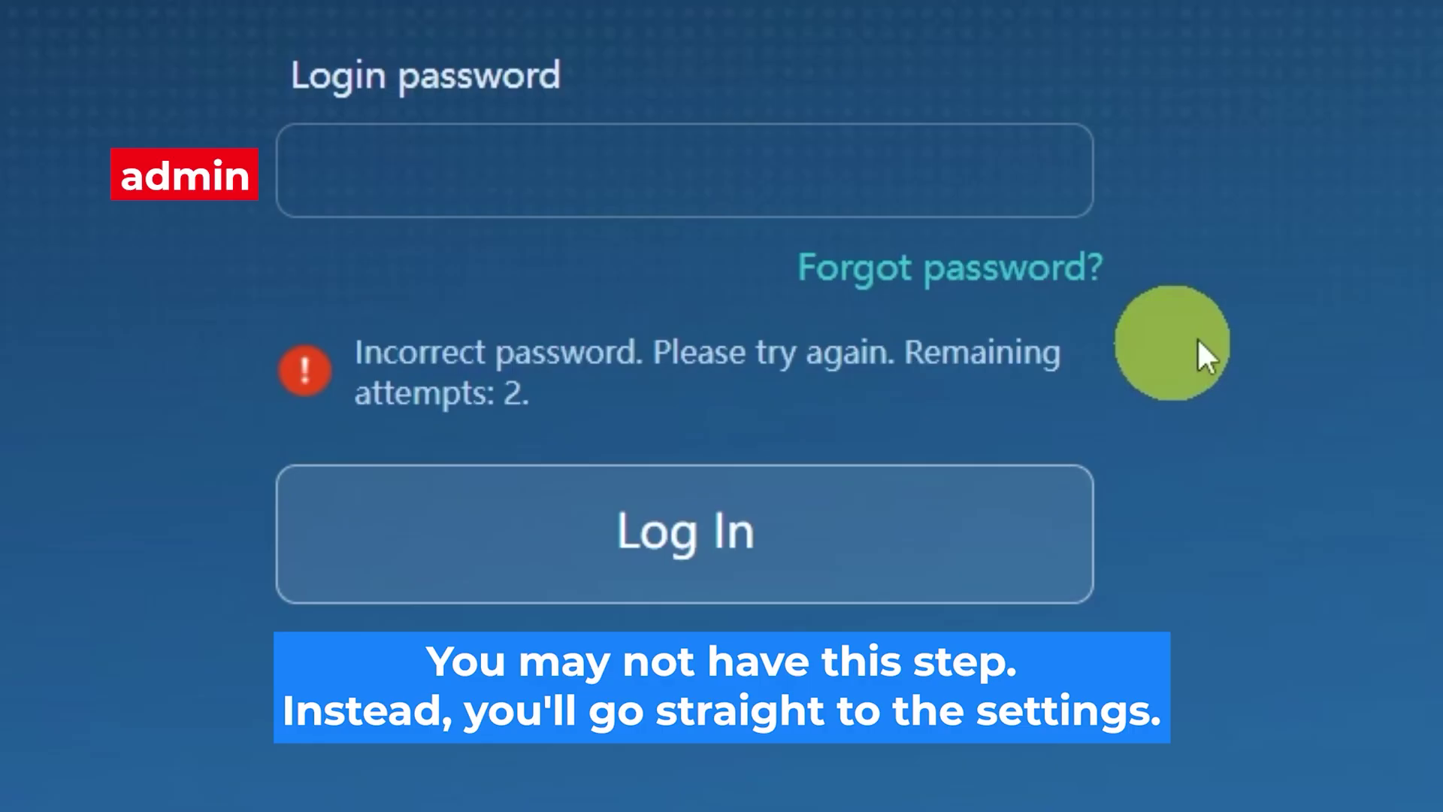
Step: Enter the router's admin login password and log in, retyping it after failed attempts
{"action": "left_click", "coordinate": [791, 170]}
{"action": "type", "text": "a•••••••••"}
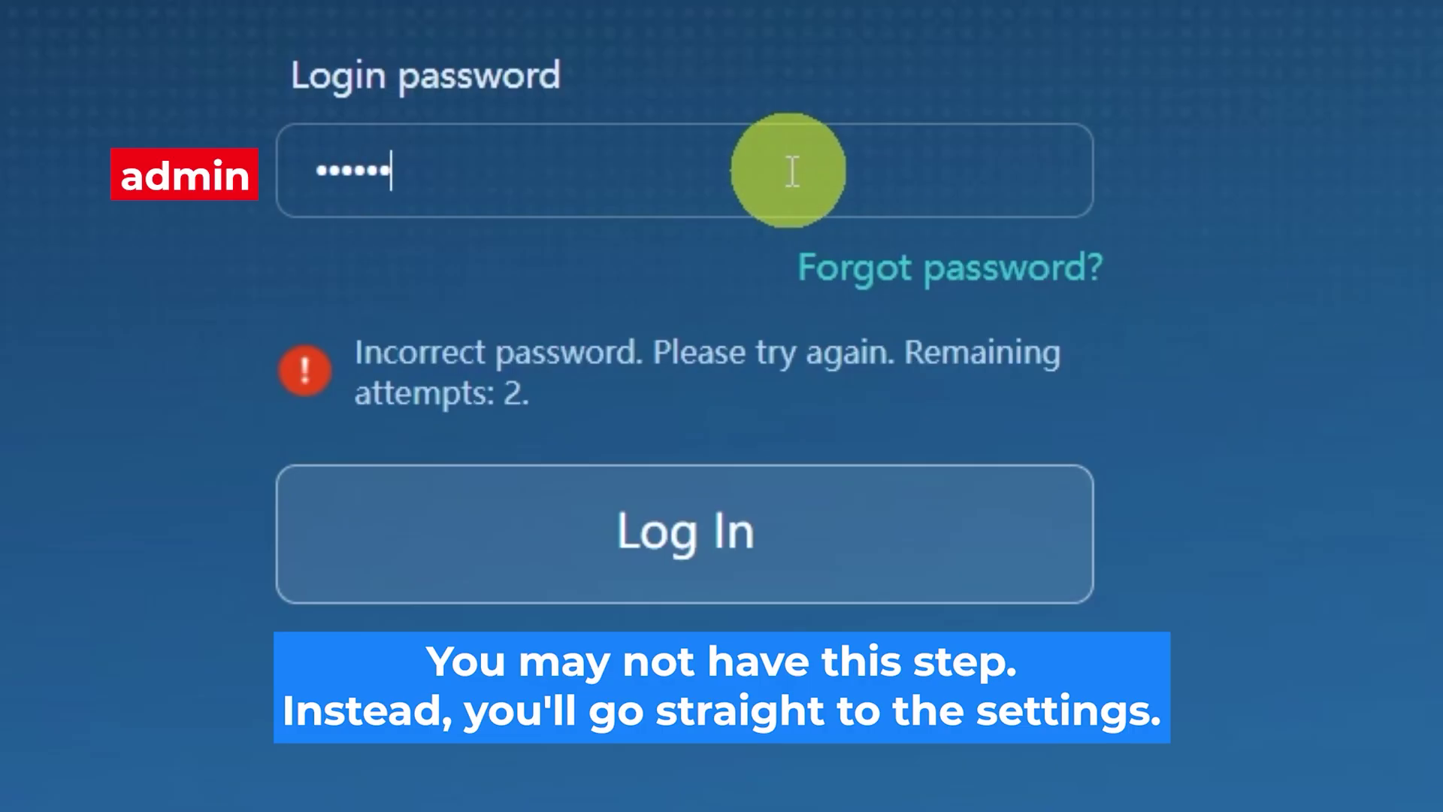
{"action": "left_click", "coordinate": [766, 534]}
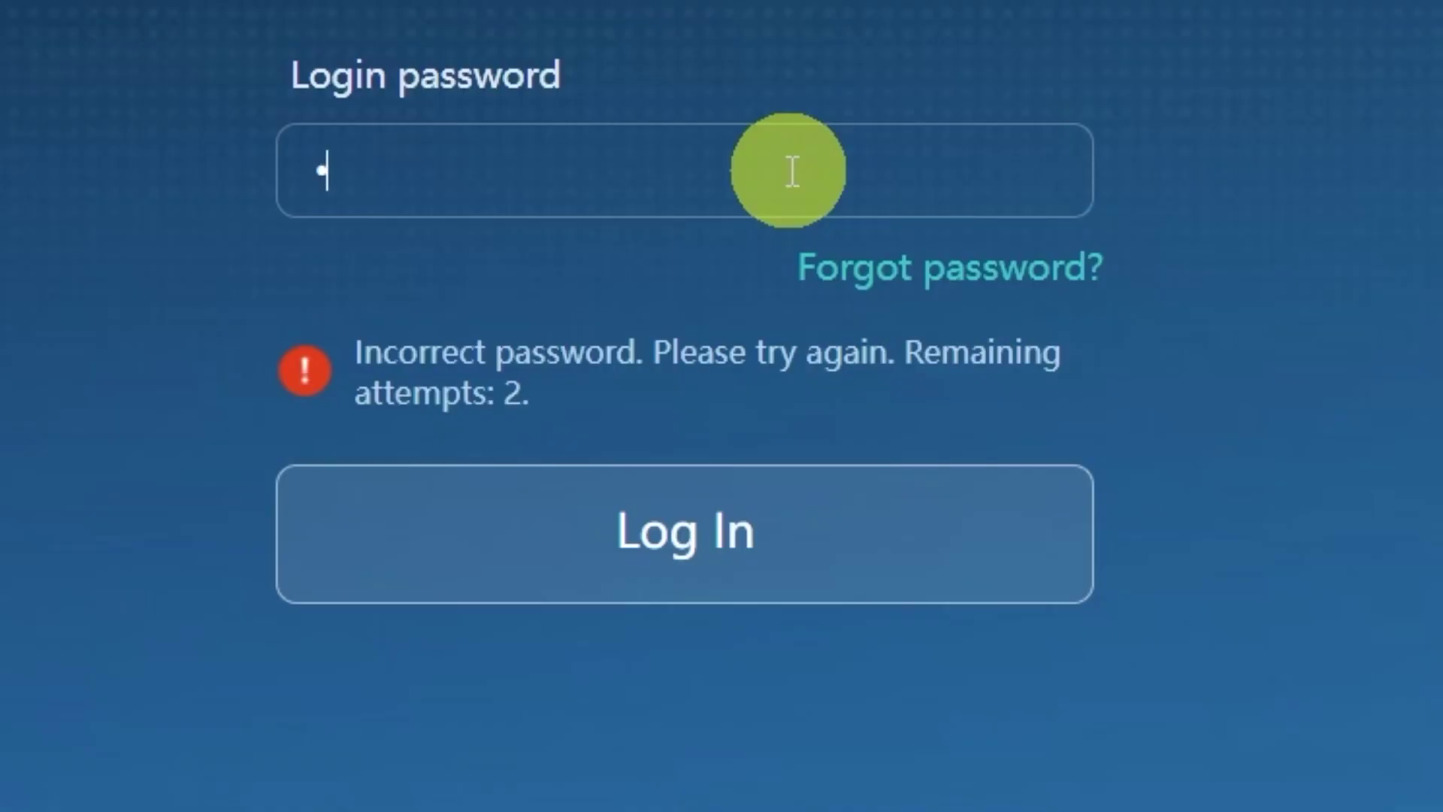
{"action": "type", "text": "assword"}
{"action": "type", "text": "12"}
{"action": "left_click", "coordinate": [766, 525]}
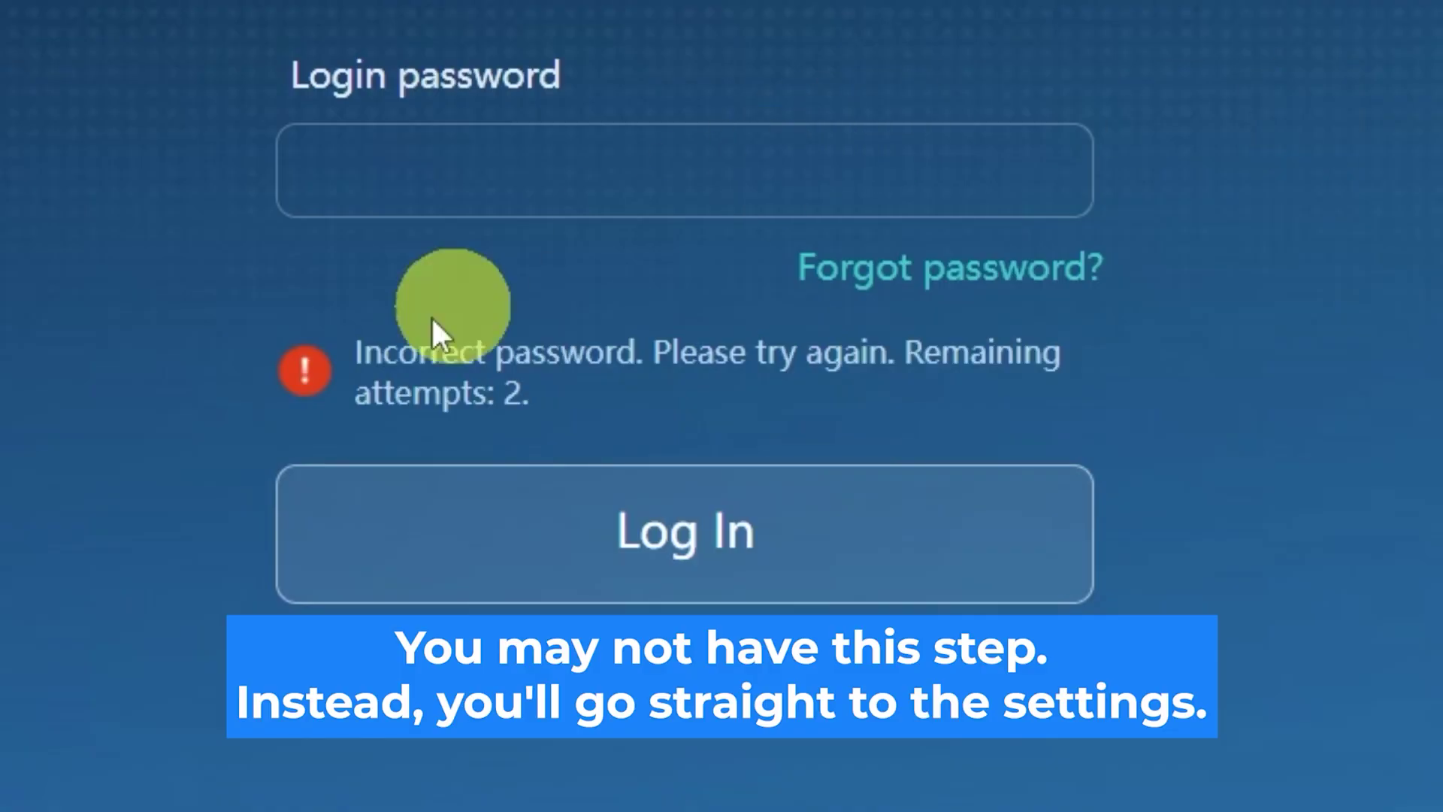
{"action": "left_click", "coordinate": [792, 171]}
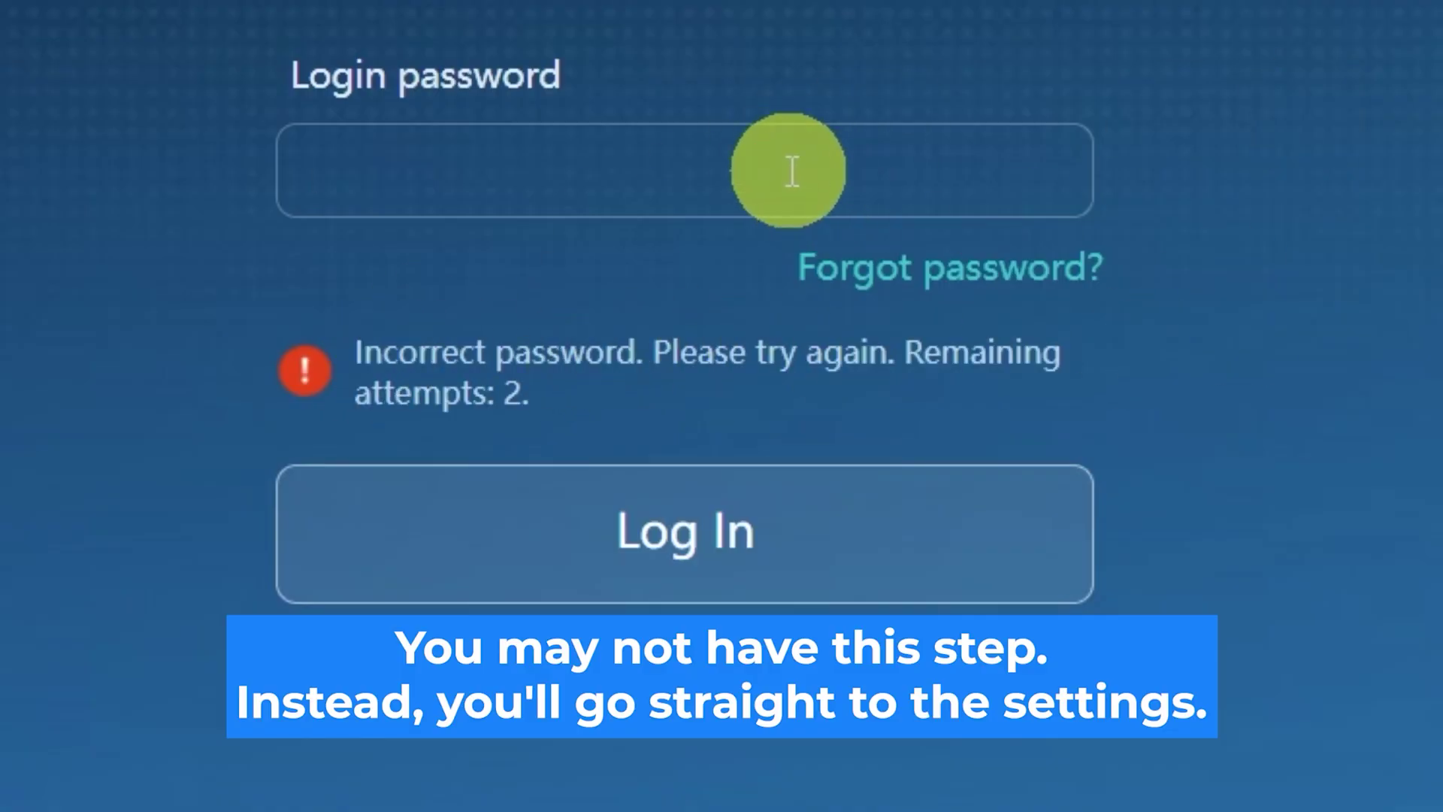
{"action": "type", "text": "••••••••••"}
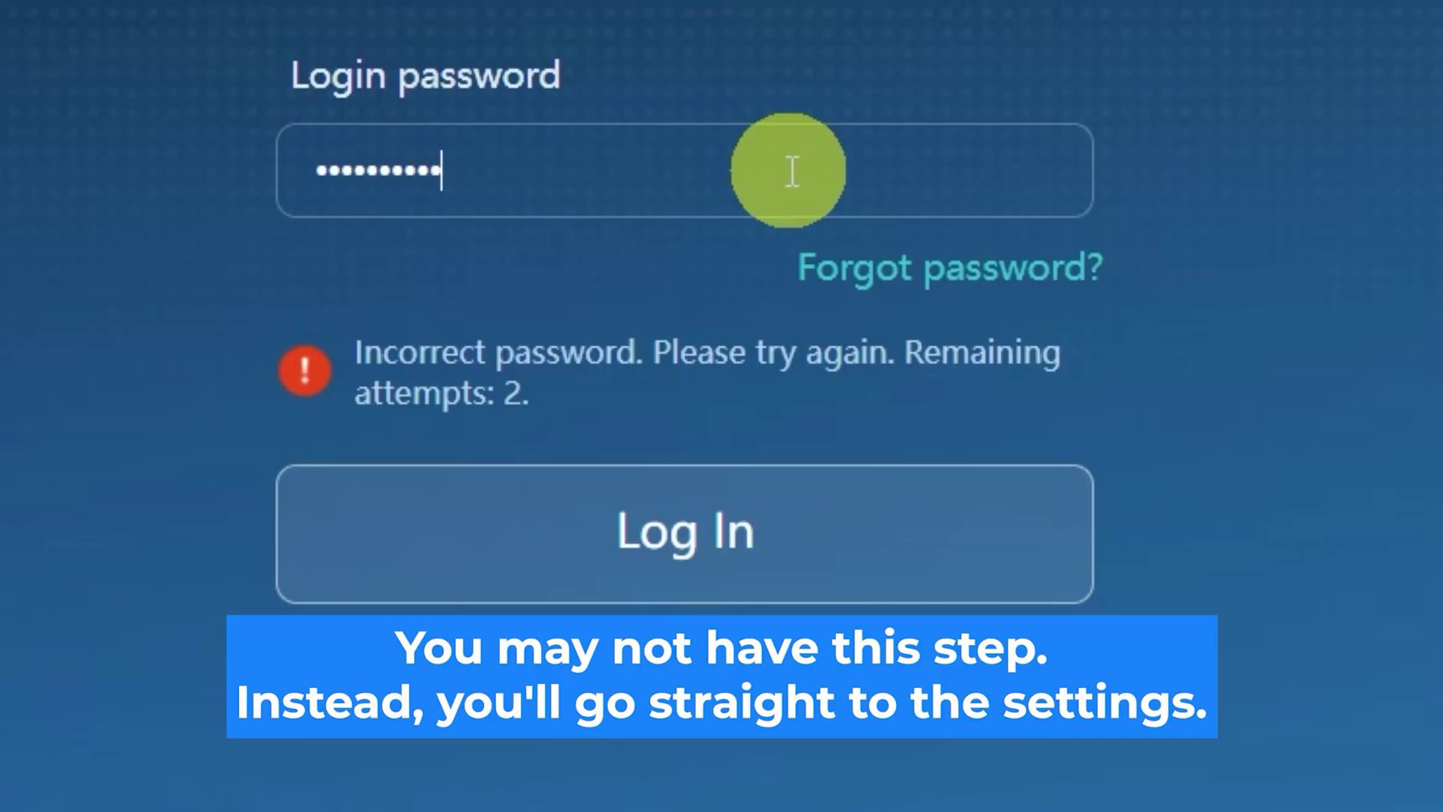
{"action": "left_click", "coordinate": [957, 499]}
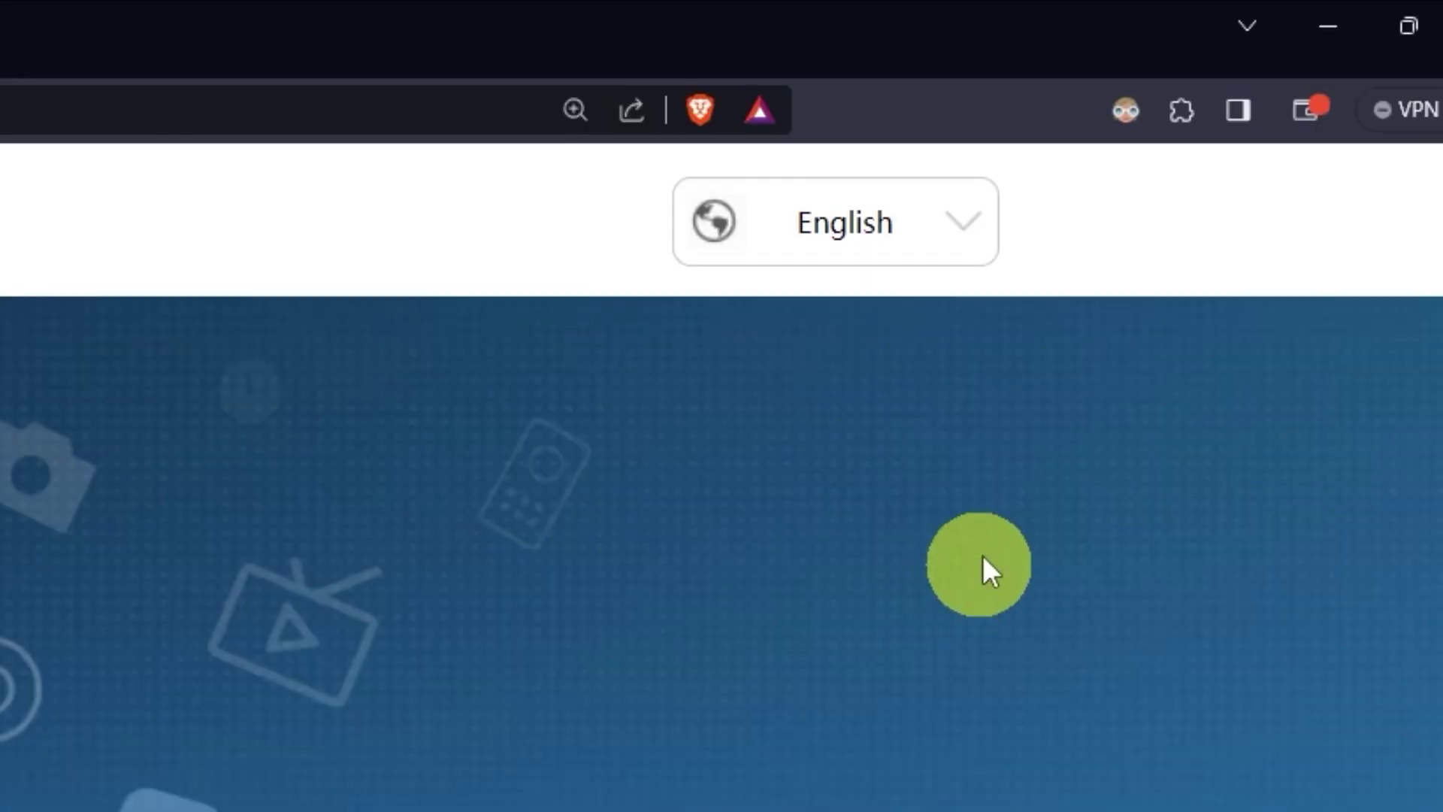
Step: Keep English as the interface language, accept the license agreement and privacy statement, and start setup
{"action": "left_click", "coordinate": [972, 229]}
{"action": "scroll", "coordinate": [864, 537], "scroll_direction": "down", "scroll_amount": 6}
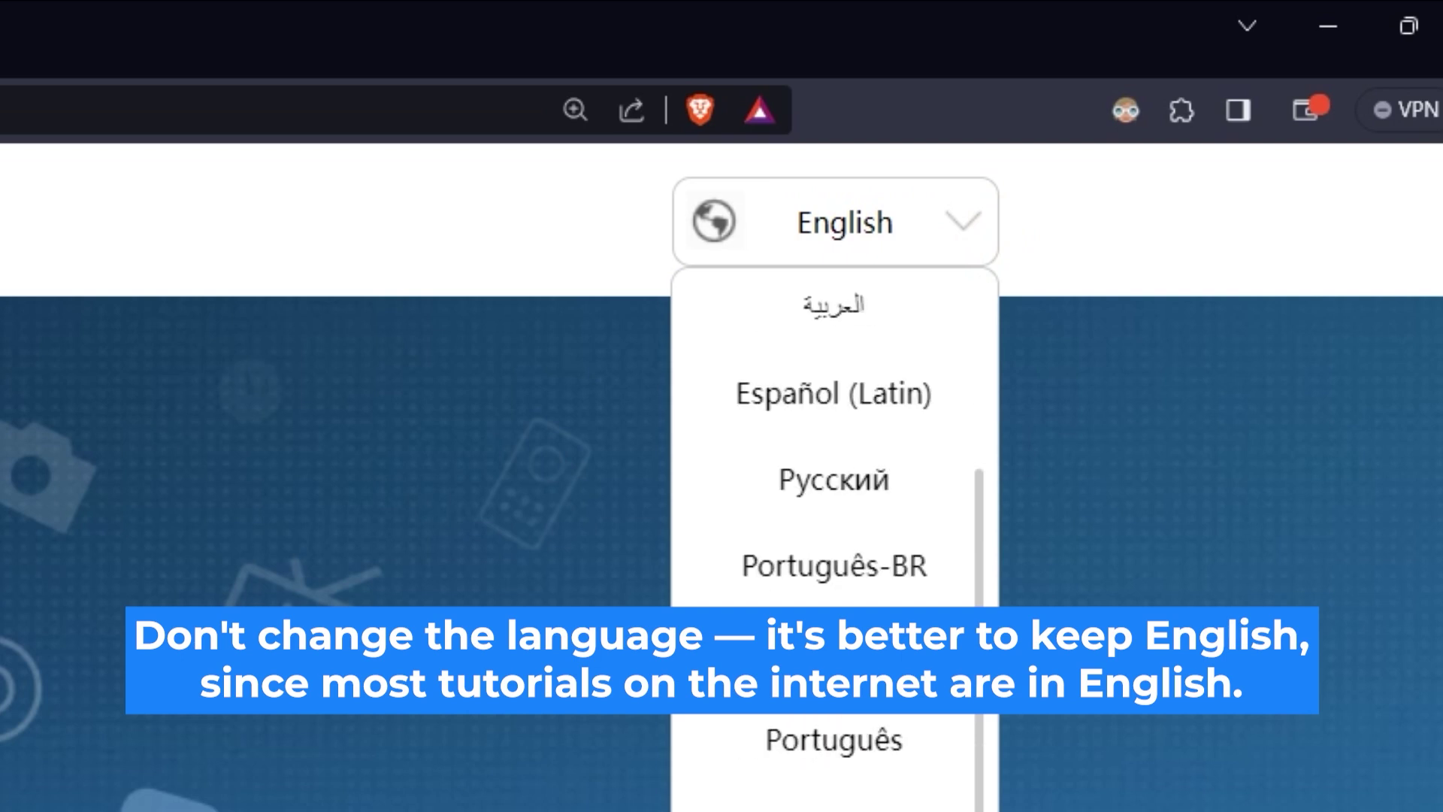
{"action": "scroll", "coordinate": [834, 526], "scroll_direction": "up", "scroll_amount": 6}
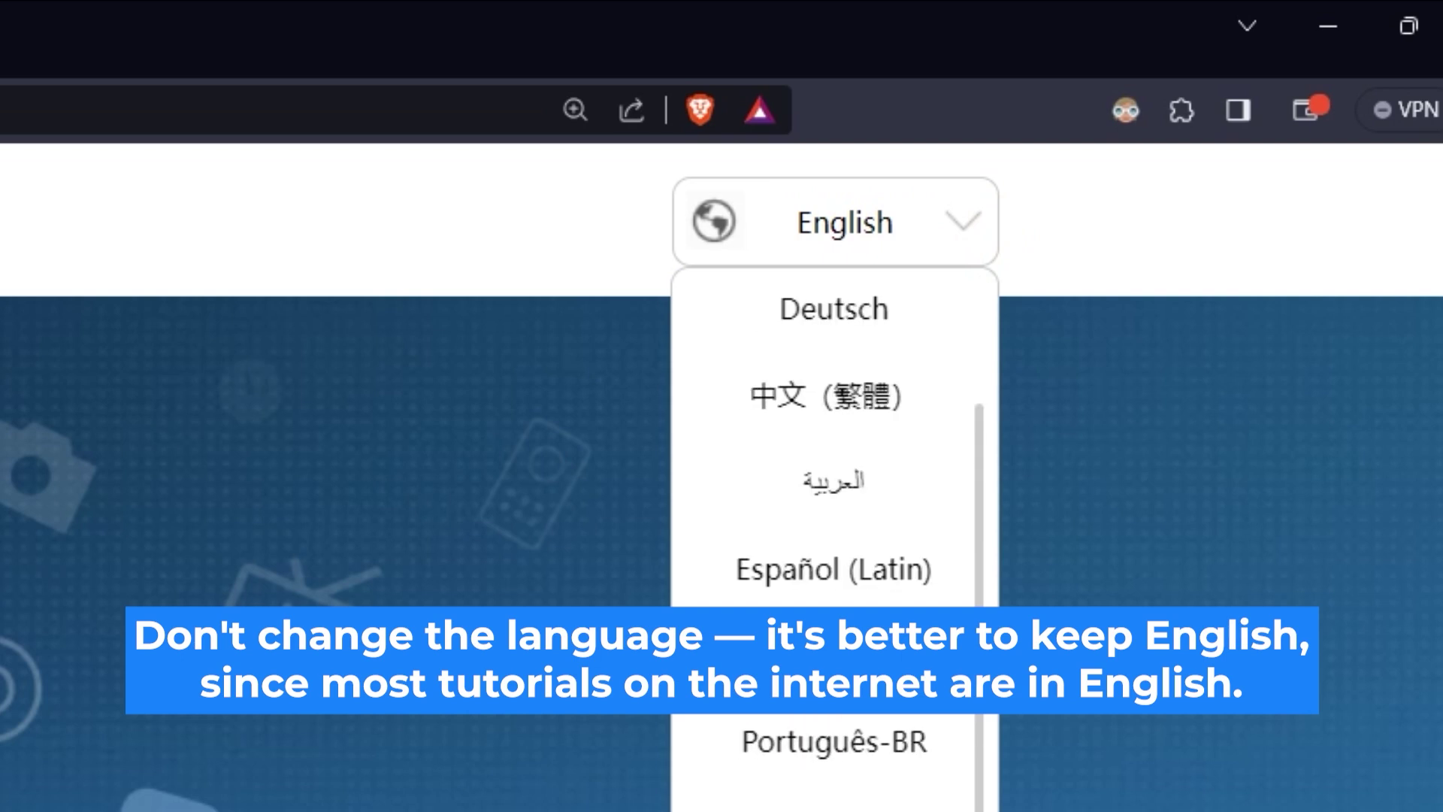
{"action": "left_click", "coordinate": [458, 747]}
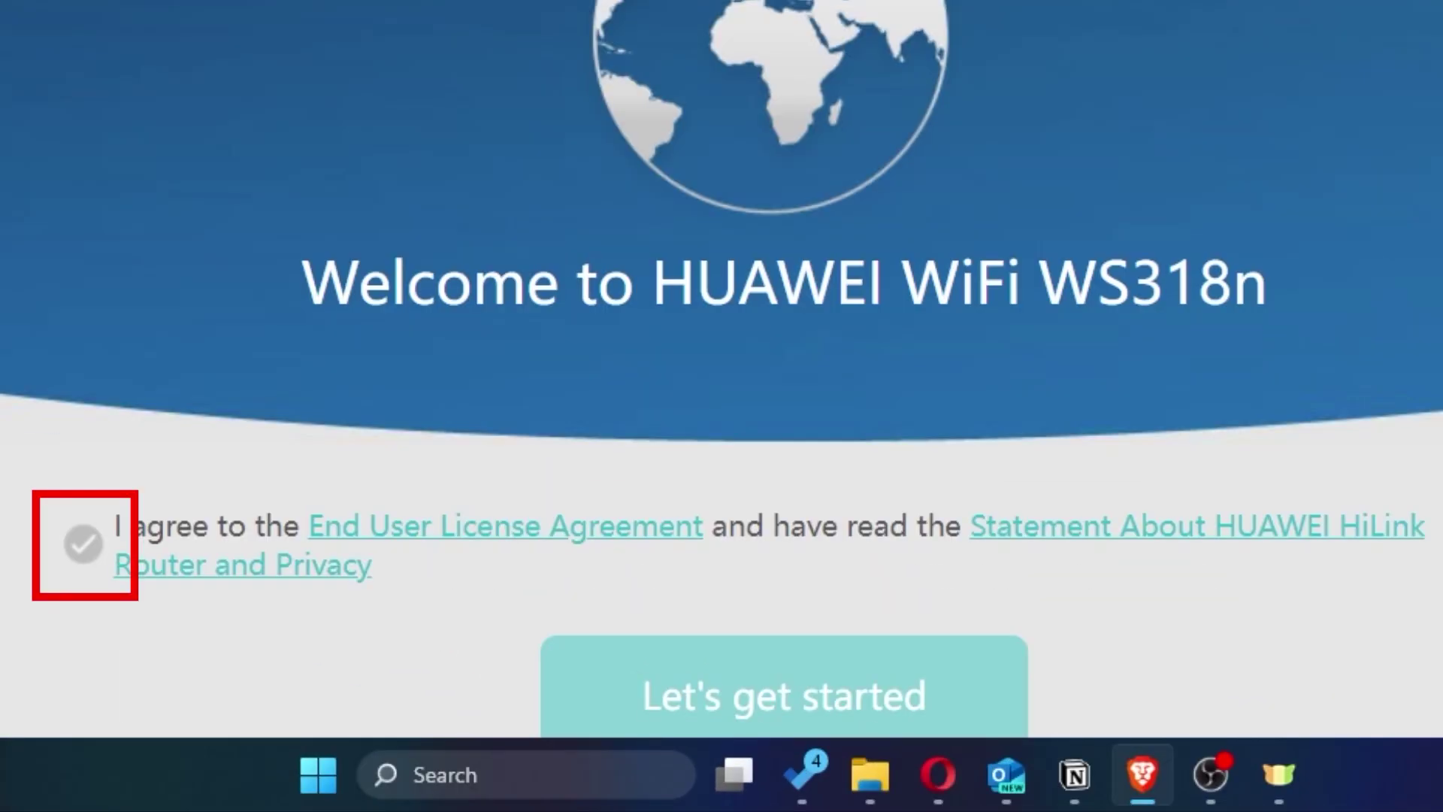
{"action": "left_click", "coordinate": [84, 543]}
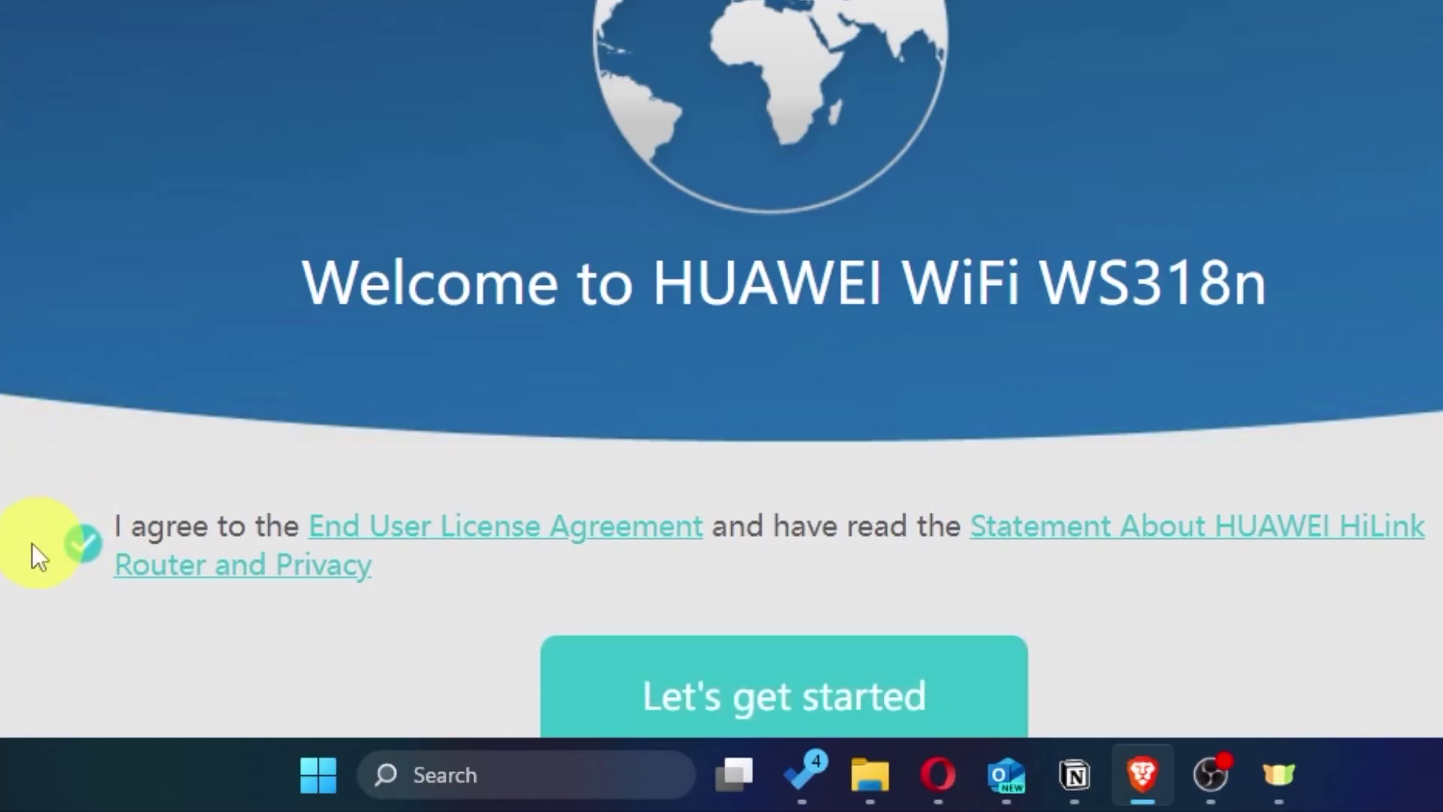
{"action": "scroll", "coordinate": [721, 451], "scroll_direction": "down", "scroll_amount": 2}
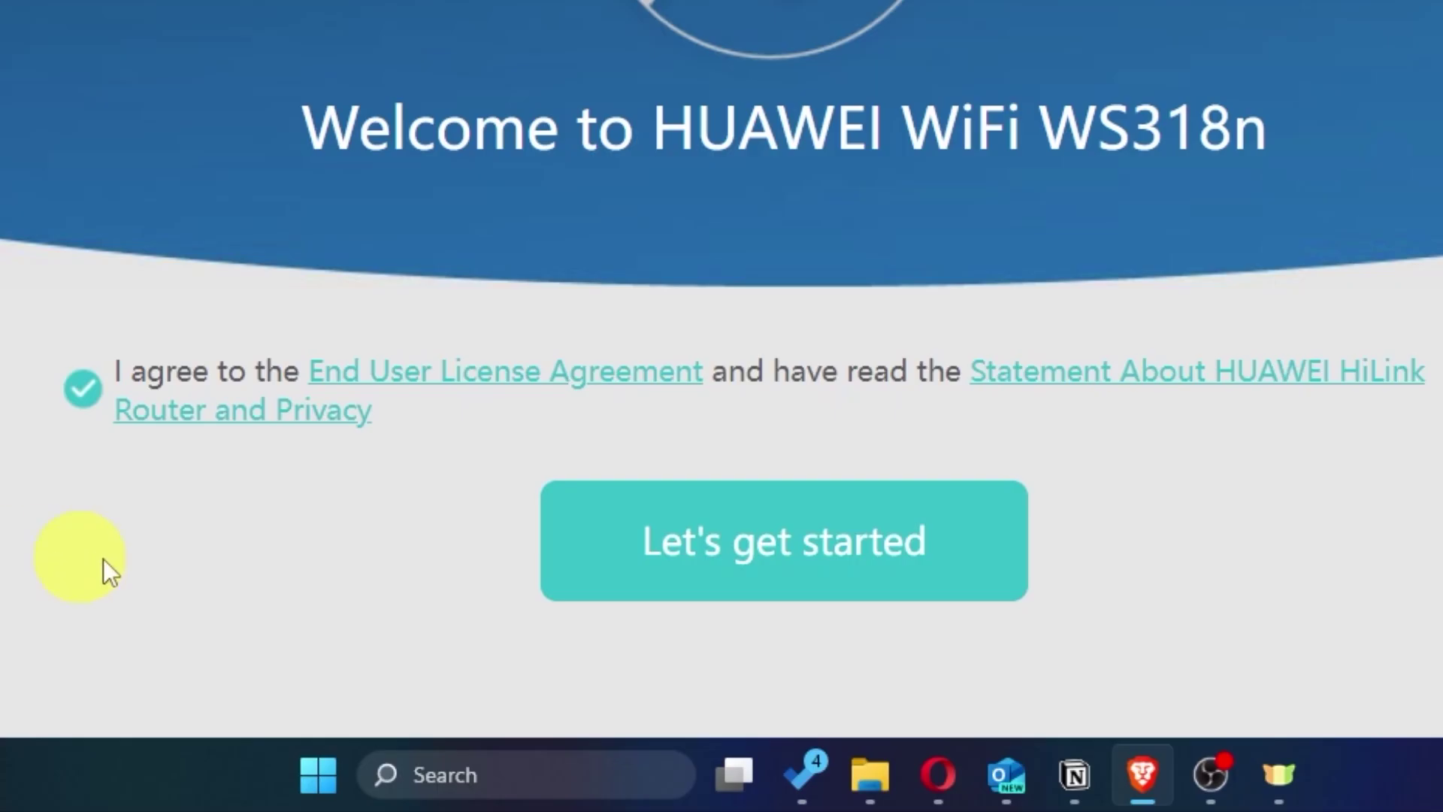
{"action": "left_click", "coordinate": [735, 583]}
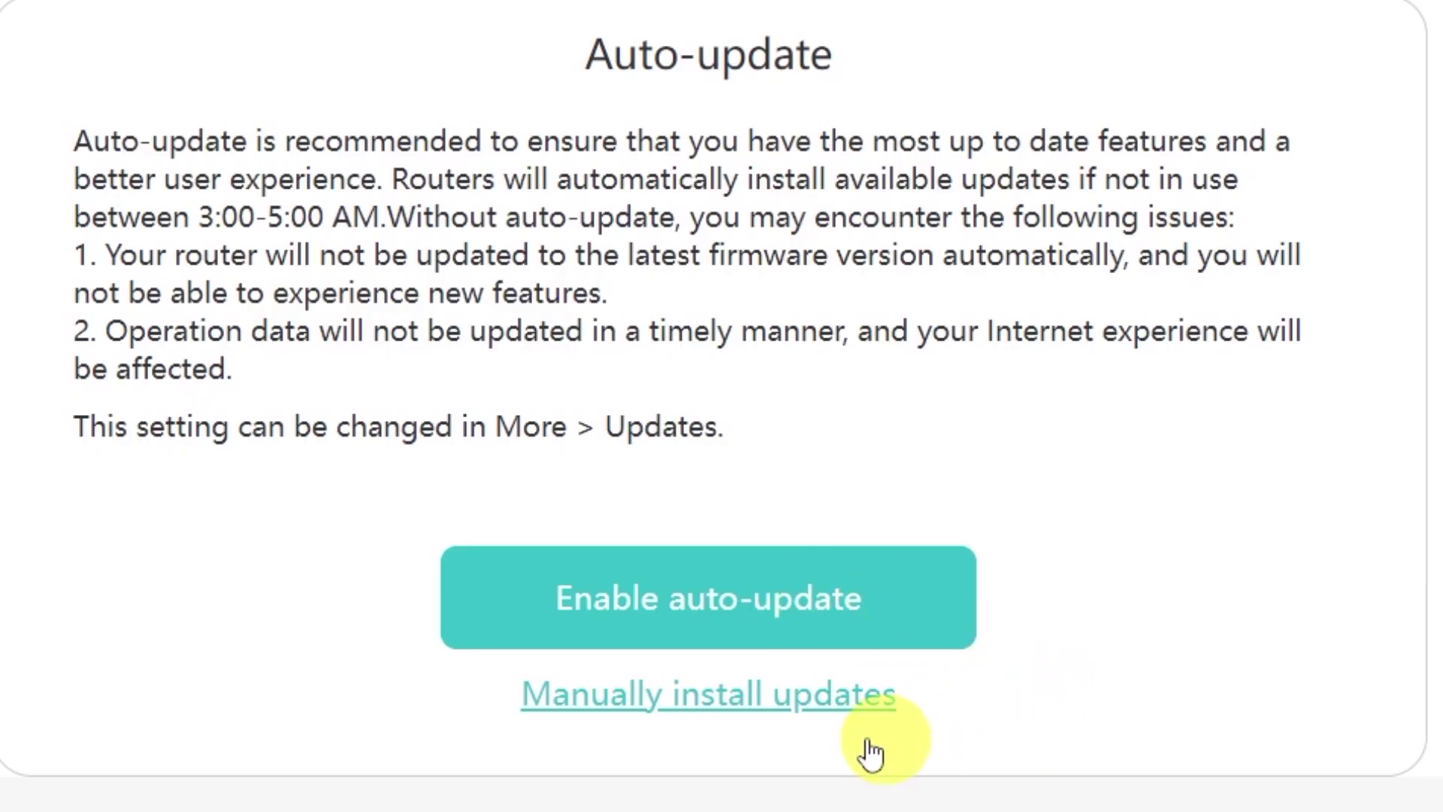
Step: Choose to install firmware updates manually instead of auto-update
{"action": "left_click", "coordinate": [687, 711]}
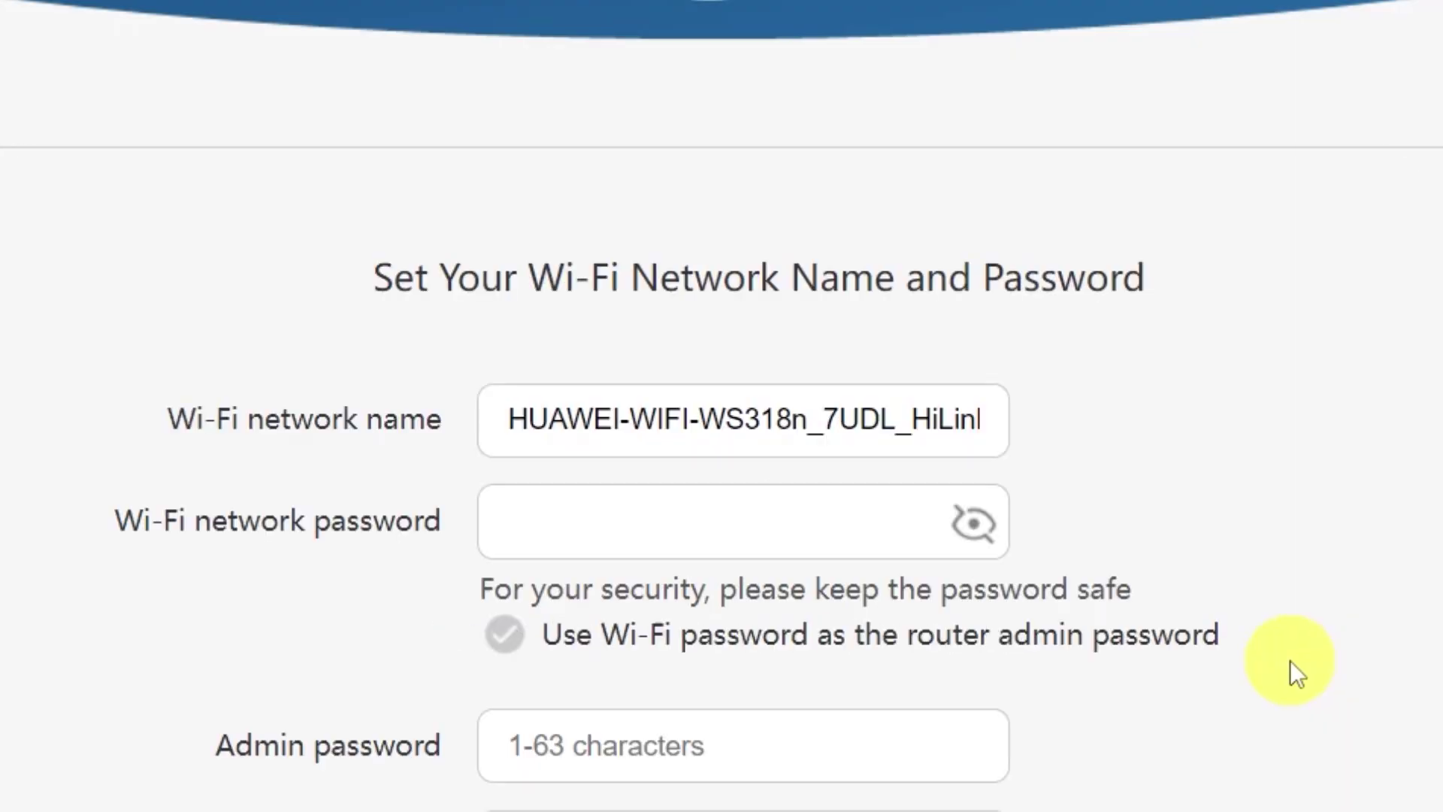
Step: Trim the Wi-Fi name down to HUAWEI and enter a Wi-Fi password
{"action": "scroll", "coordinate": [1292, 654], "scroll_direction": "down", "scroll_amount": 4}
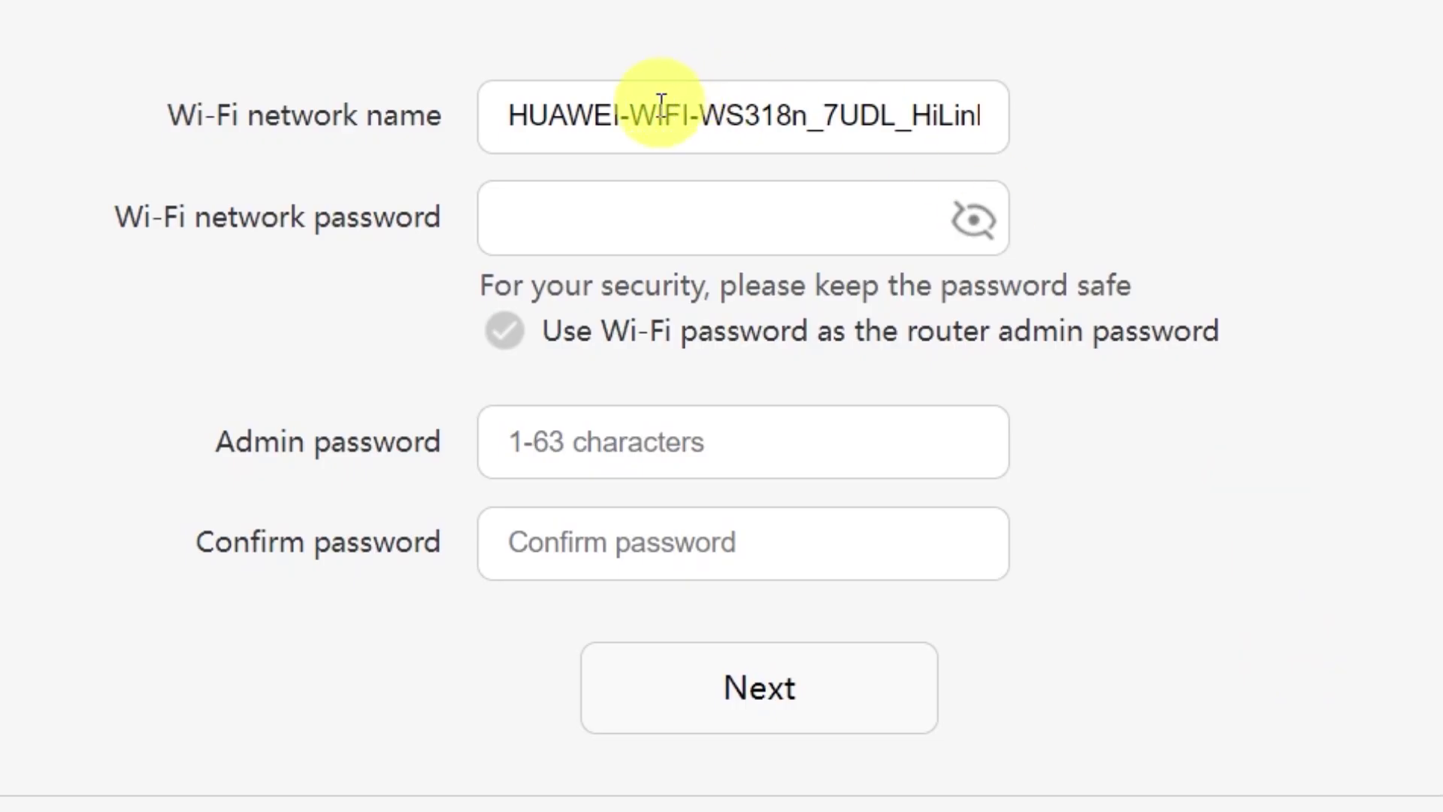
{"action": "left_click_drag", "start_coordinate": [624, 115], "coordinate": [1162, 104]}
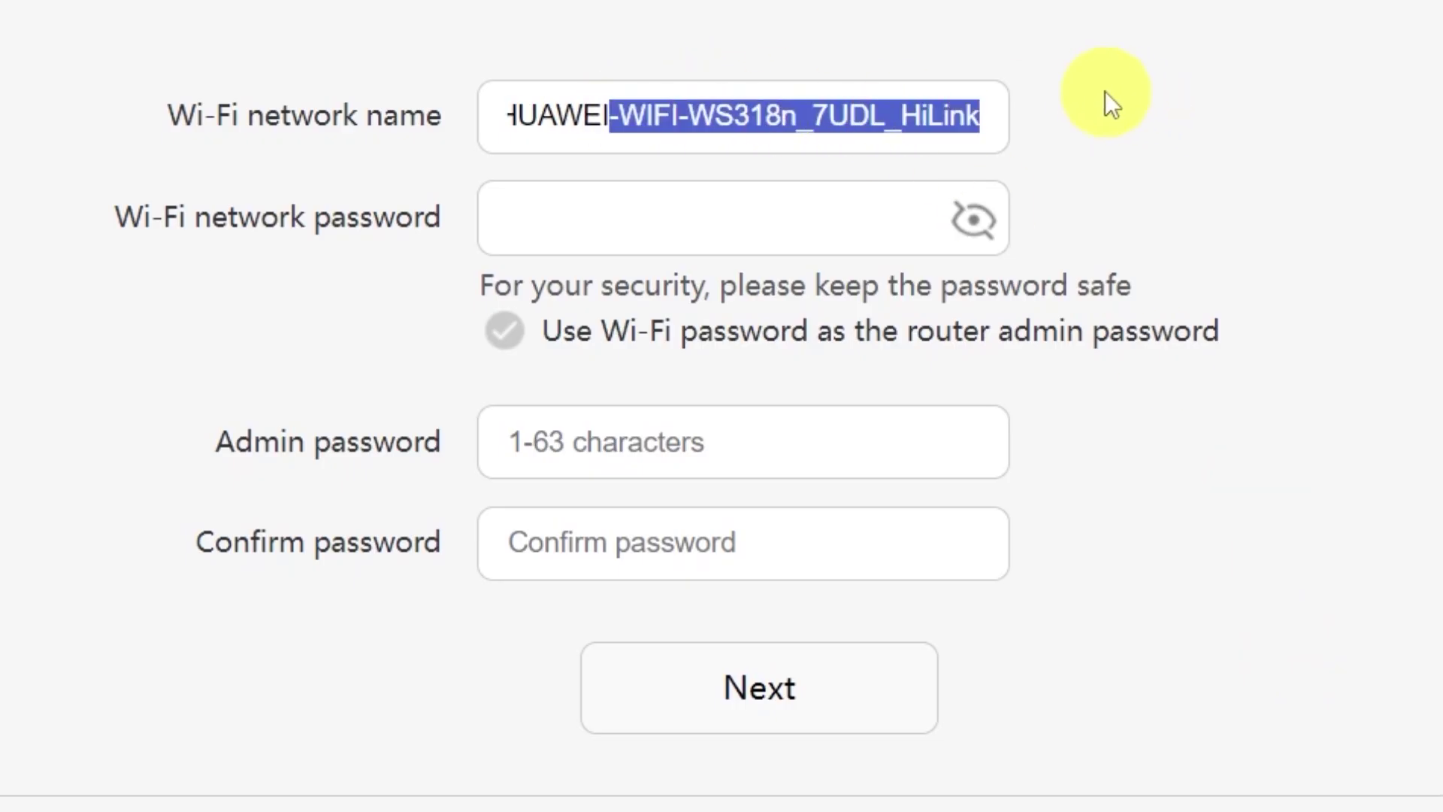
{"action": "key", "text": "BackSpace"}
{"action": "left_click", "coordinate": [702, 217]}
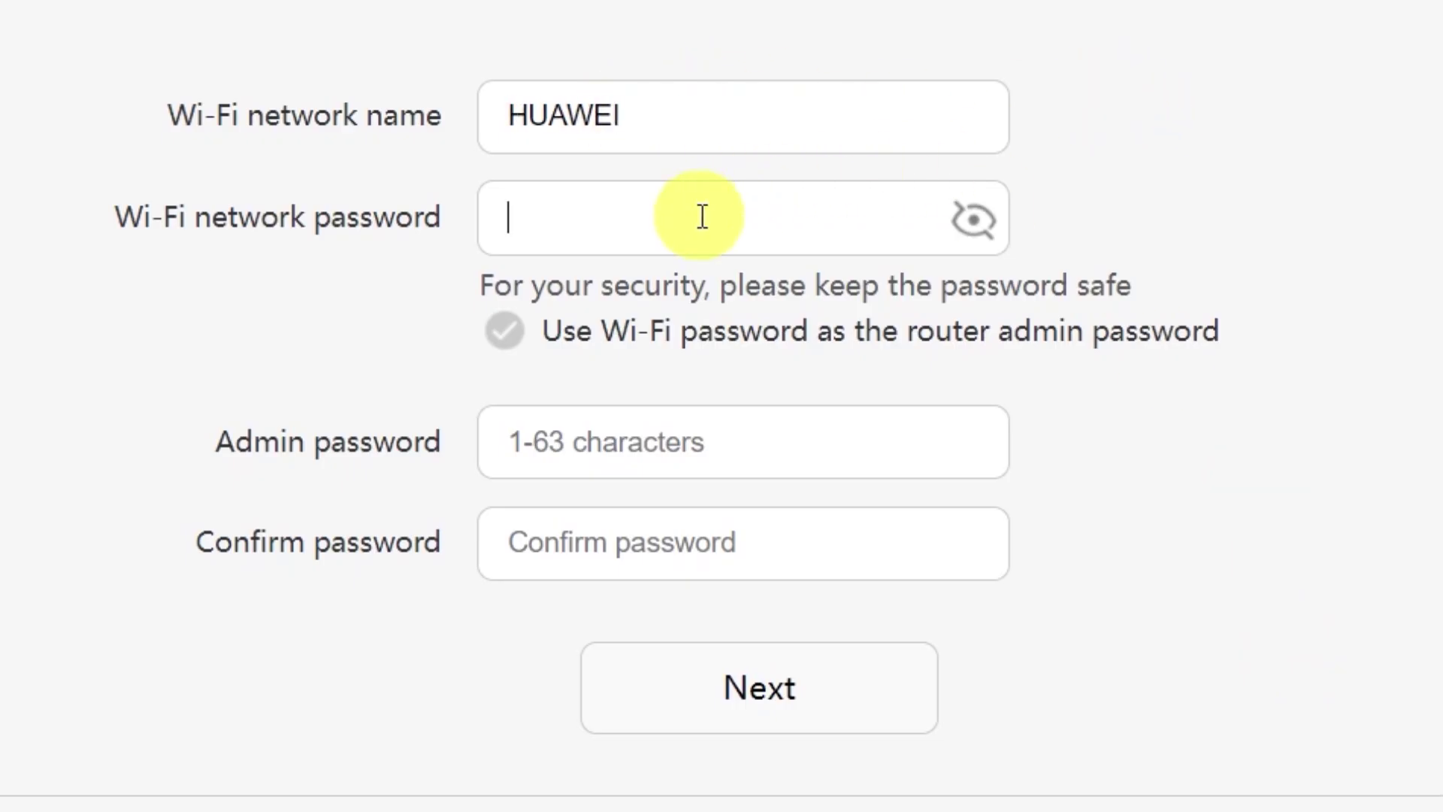
{"action": "type", "text": "•••••"}
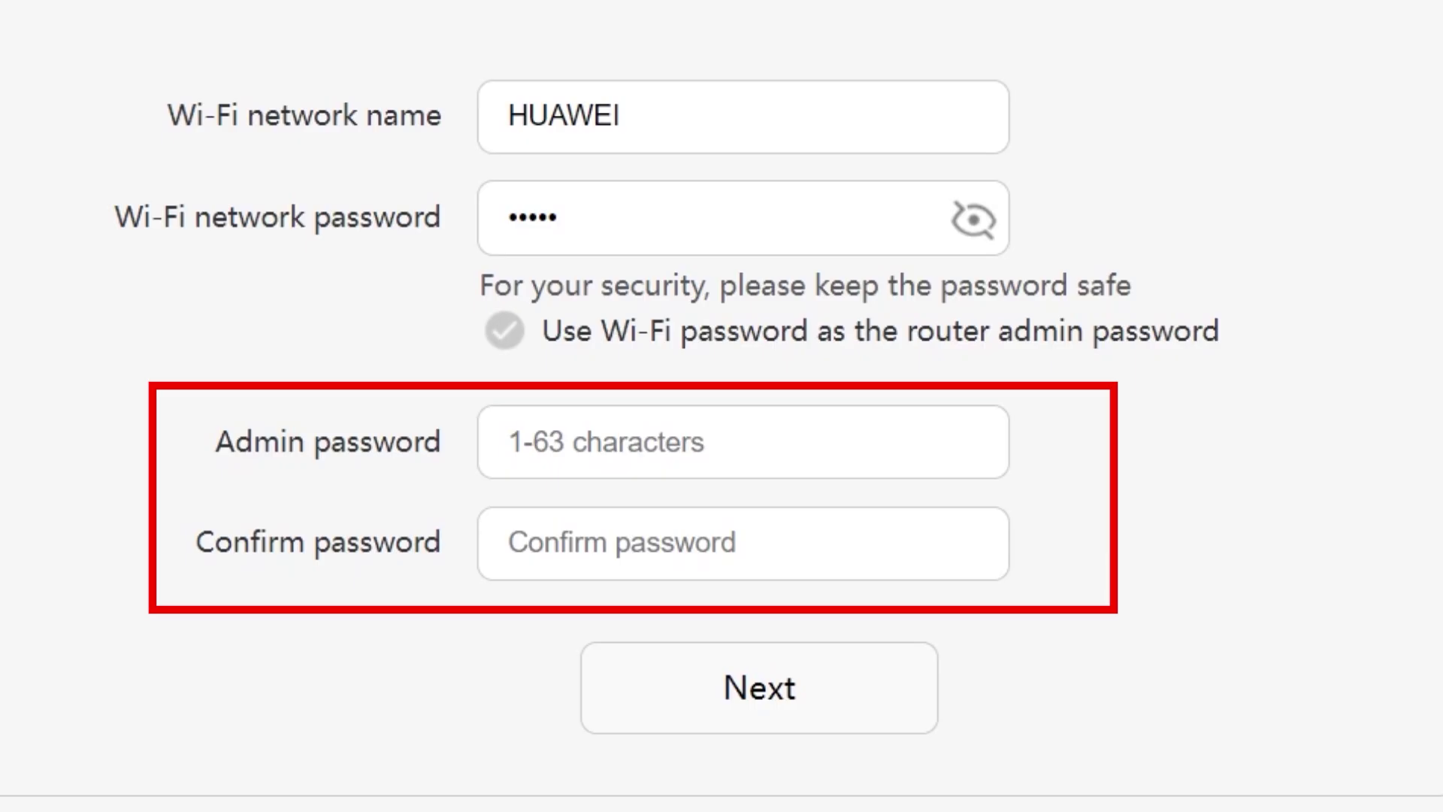
Step: Use the Wi-Fi password as the admin password, lengthening it to 8+ characters, and continue
{"action": "left_click", "coordinate": [640, 442]}
{"action": "left_click", "coordinate": [644, 534]}
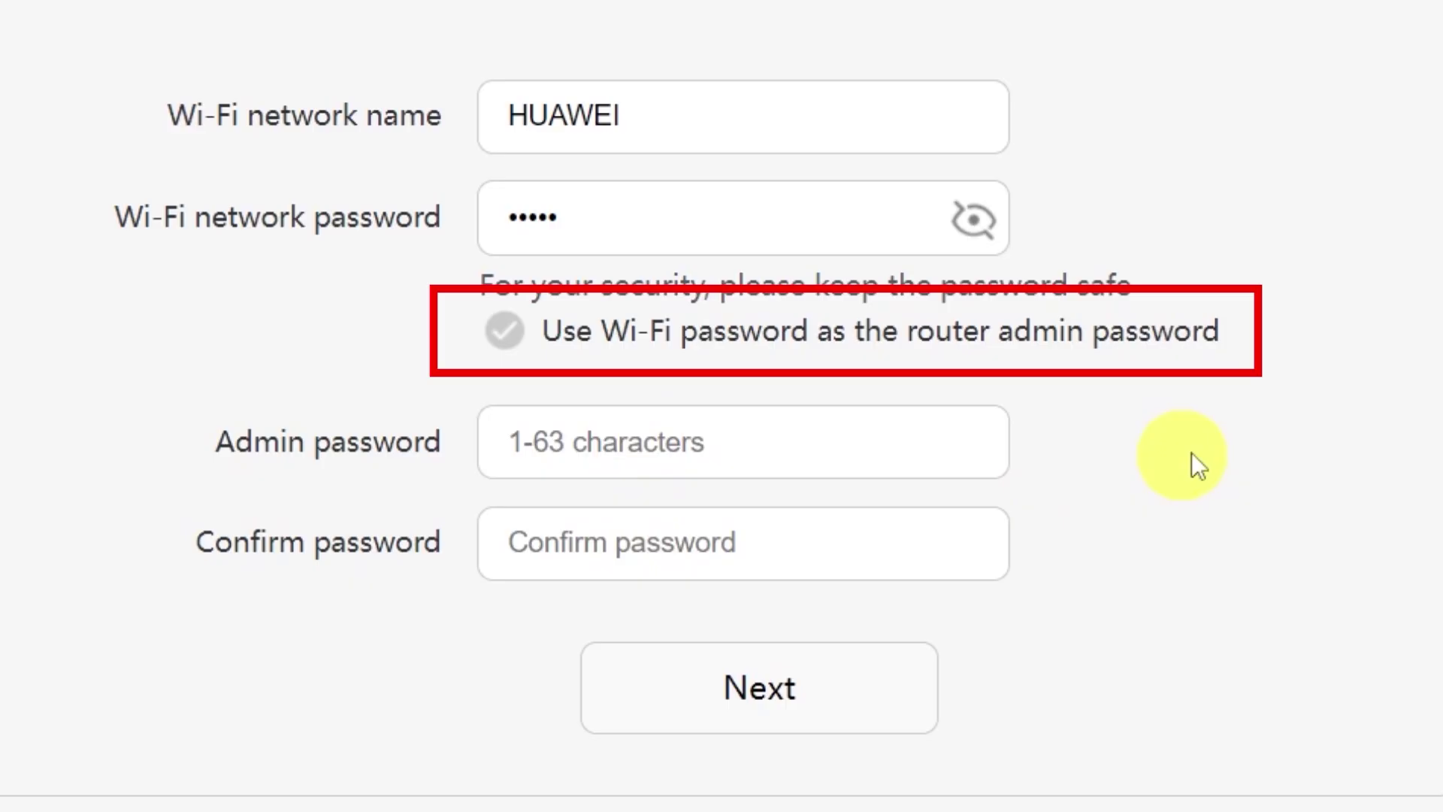
{"action": "left_click", "coordinate": [504, 330]}
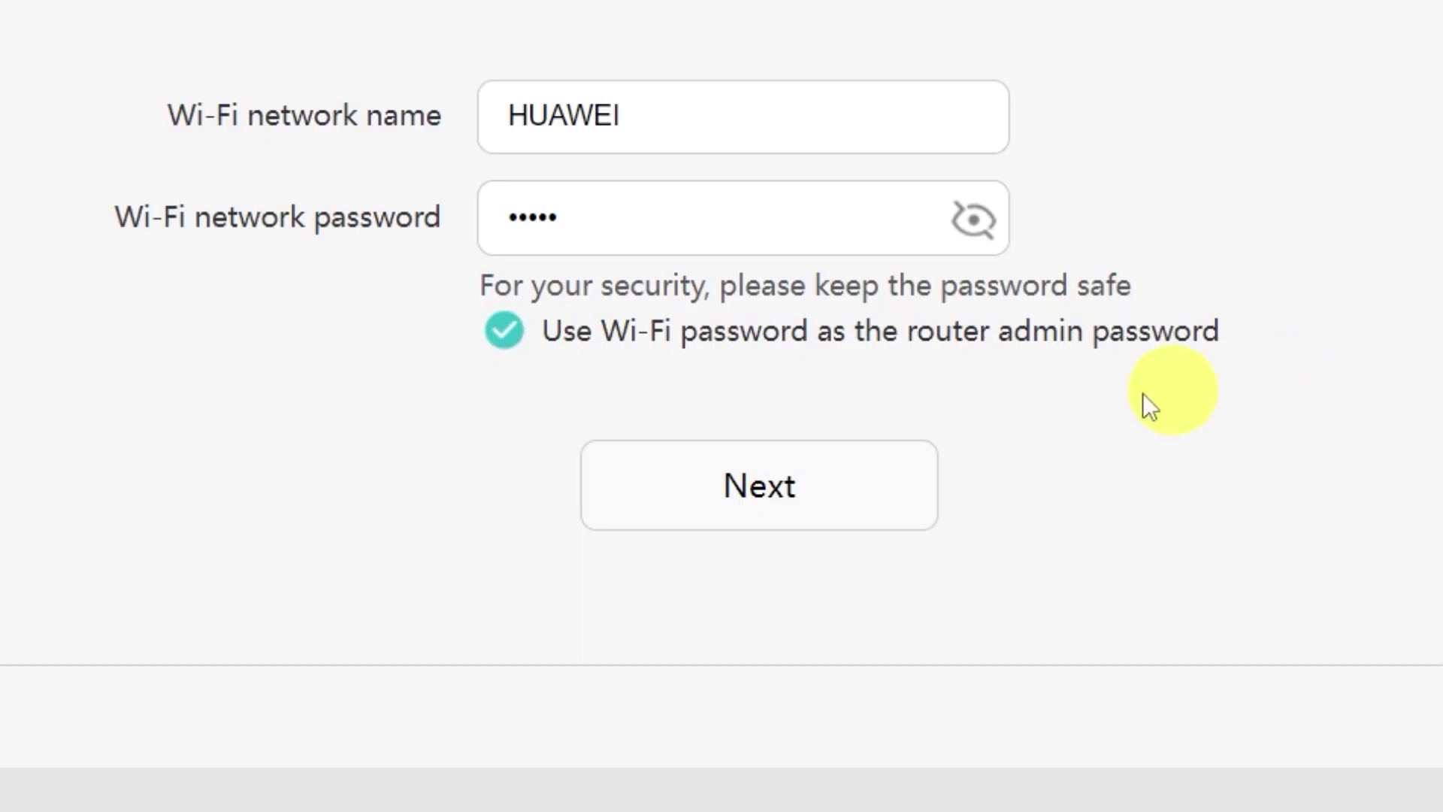
{"action": "left_click", "coordinate": [770, 492]}
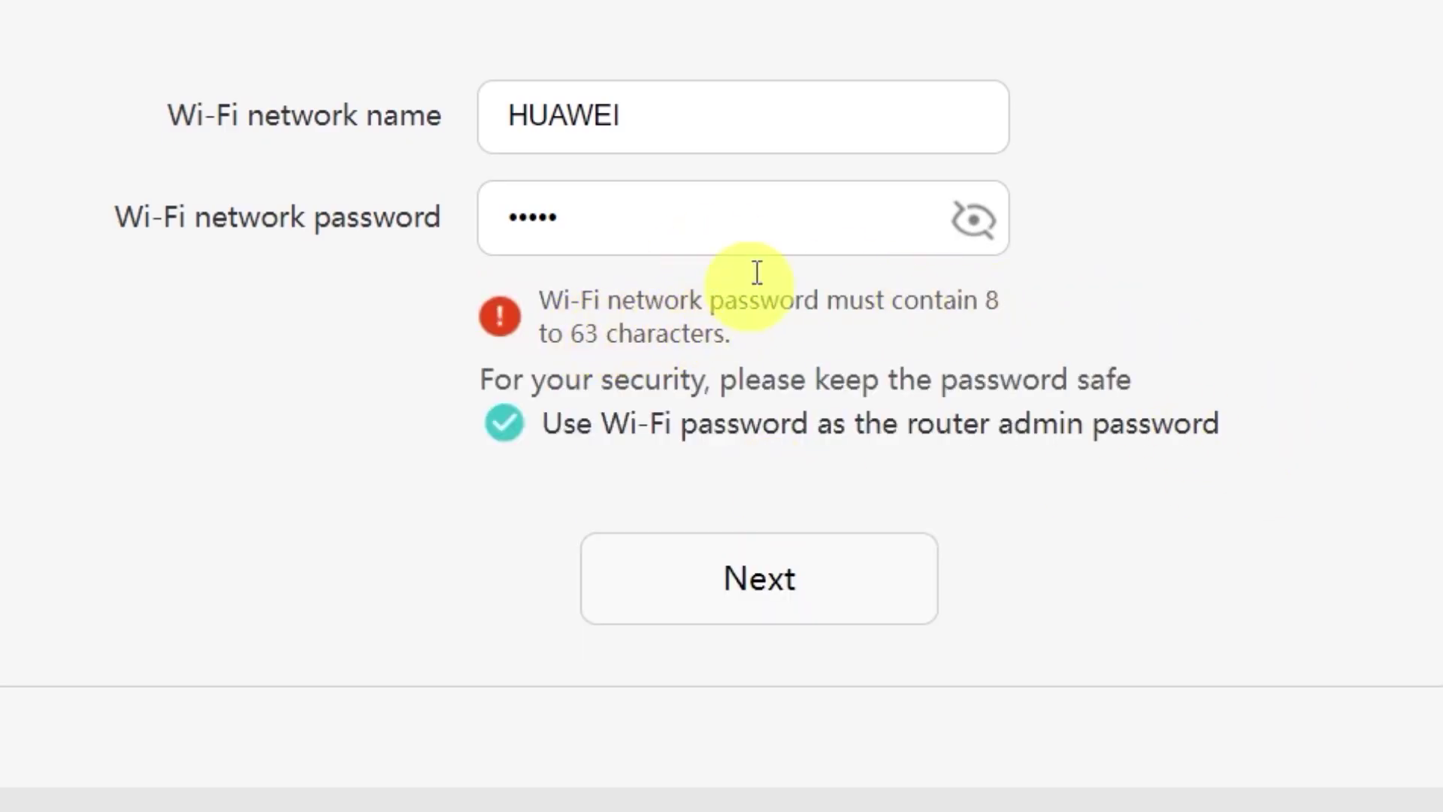
{"action": "left_click", "coordinate": [763, 222]}
{"action": "type", "text": "•••••"}
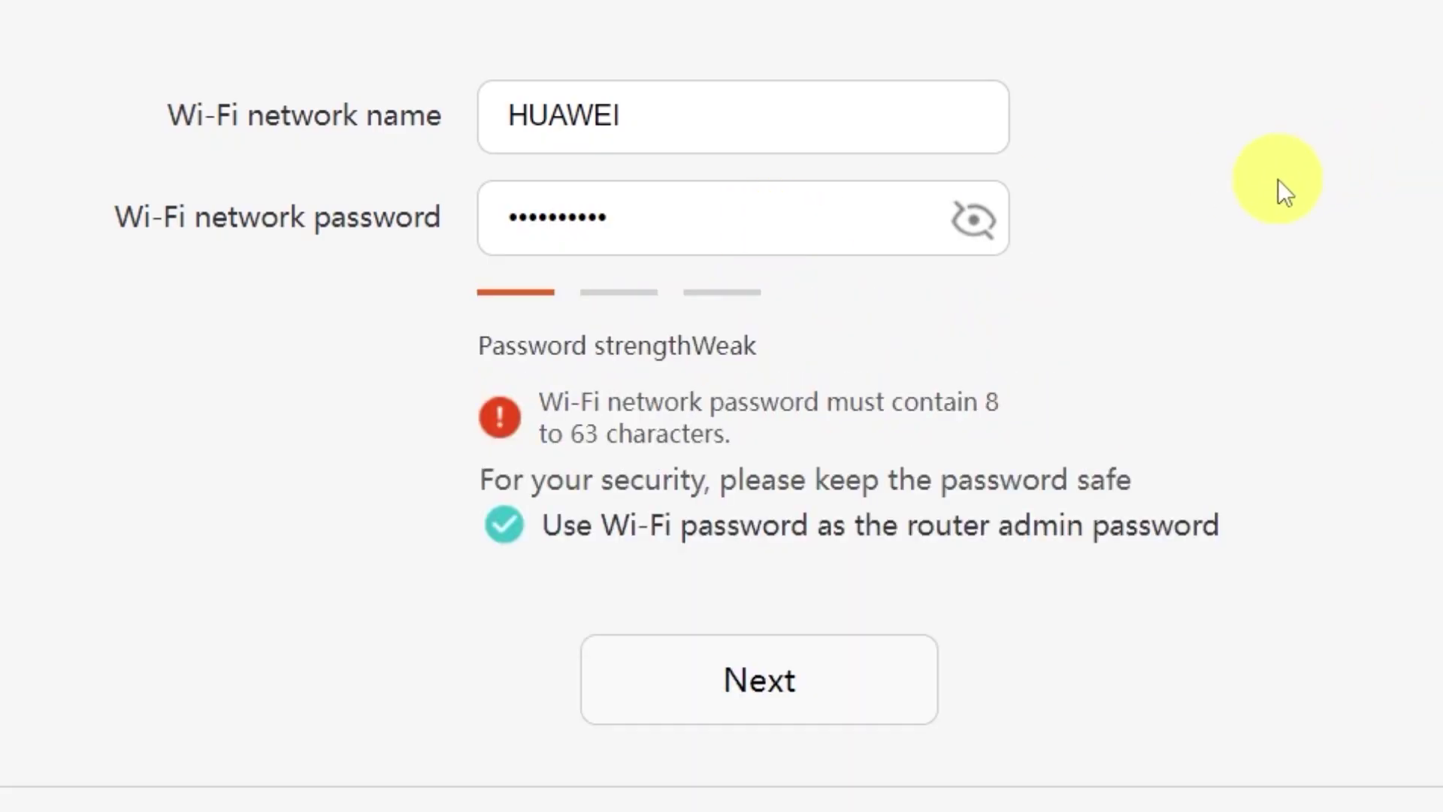
{"action": "left_click", "coordinate": [773, 690]}
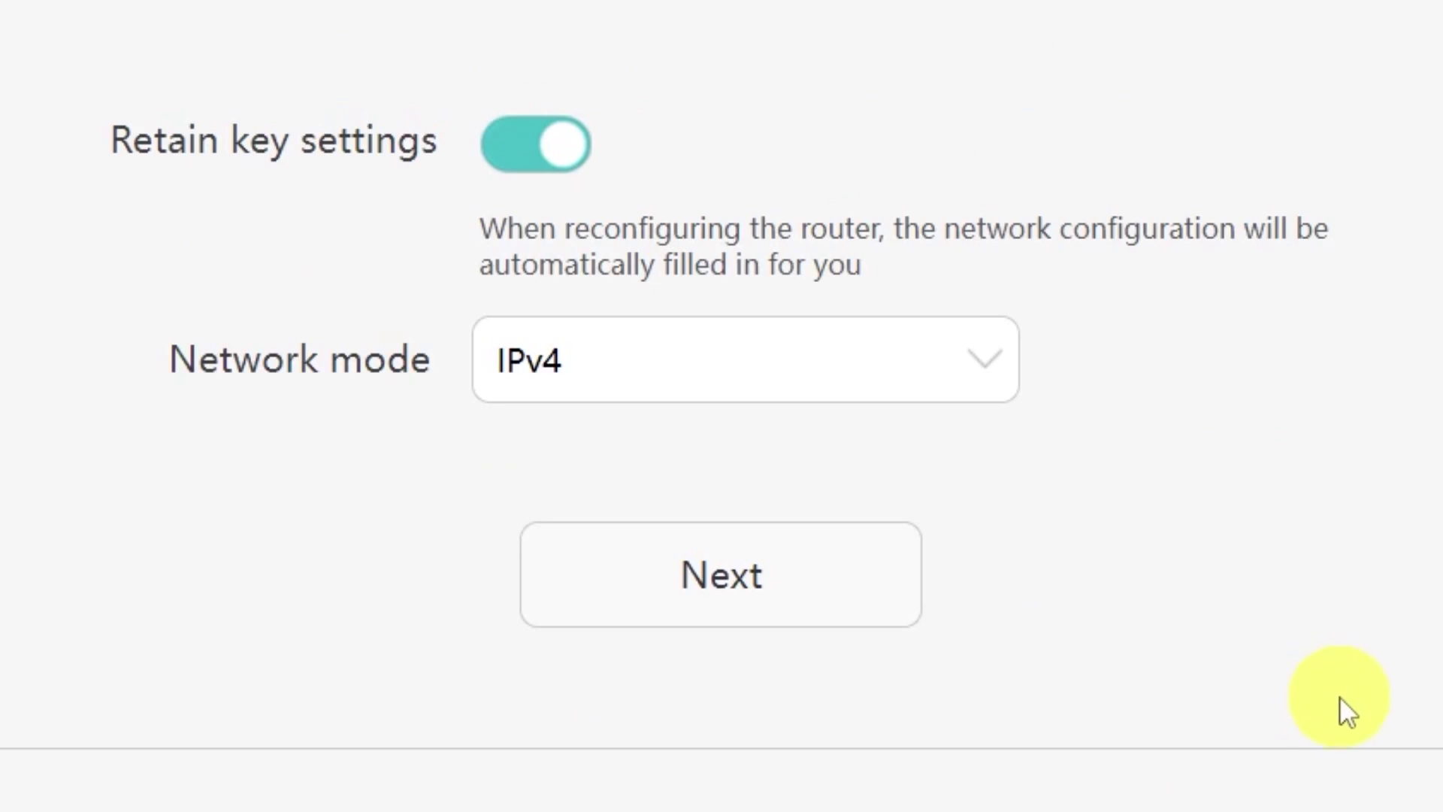
Step: Leave the network mode on IPv4 and finish the wizard to apply the configuration
{"action": "left_click", "coordinate": [992, 369]}
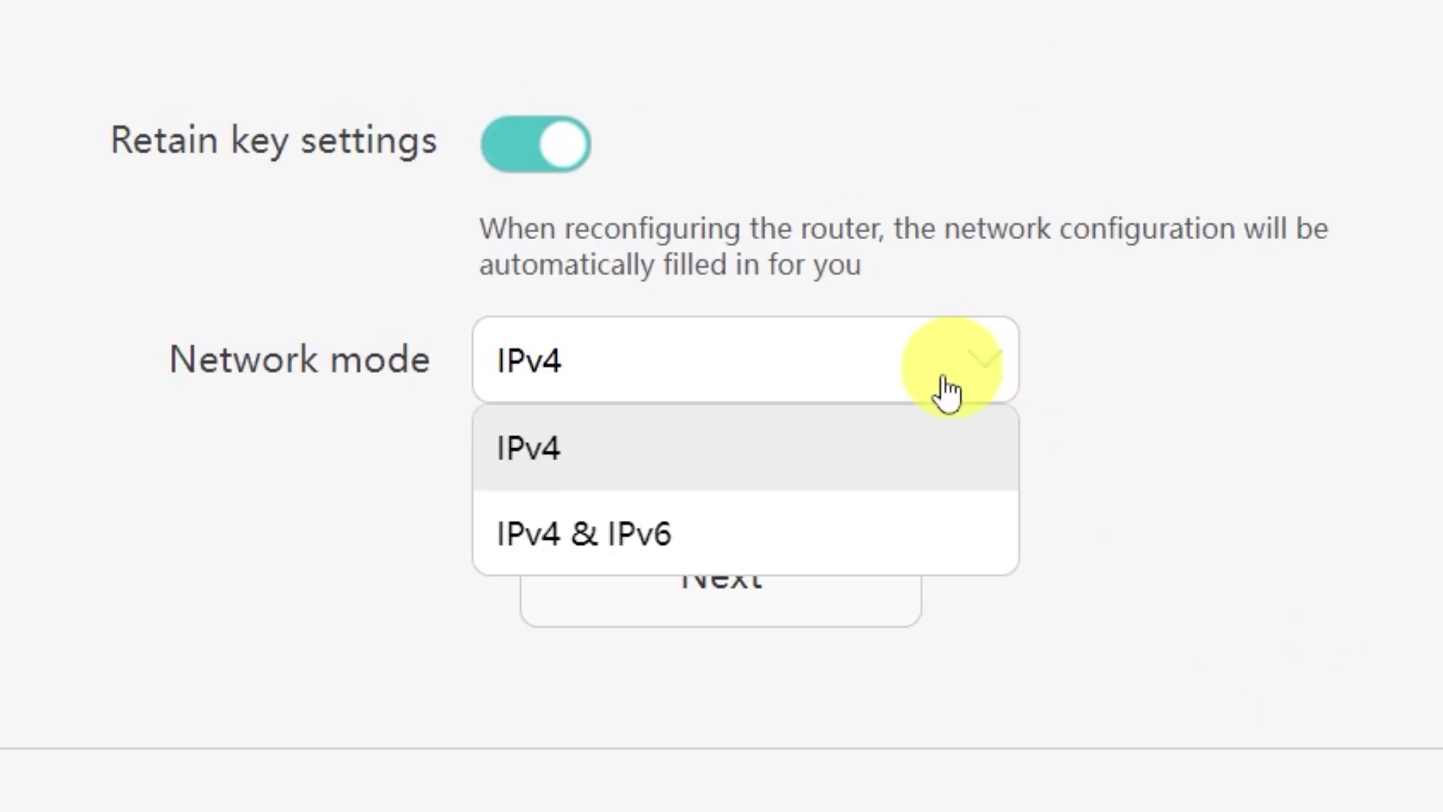
{"action": "left_click", "coordinate": [970, 368]}
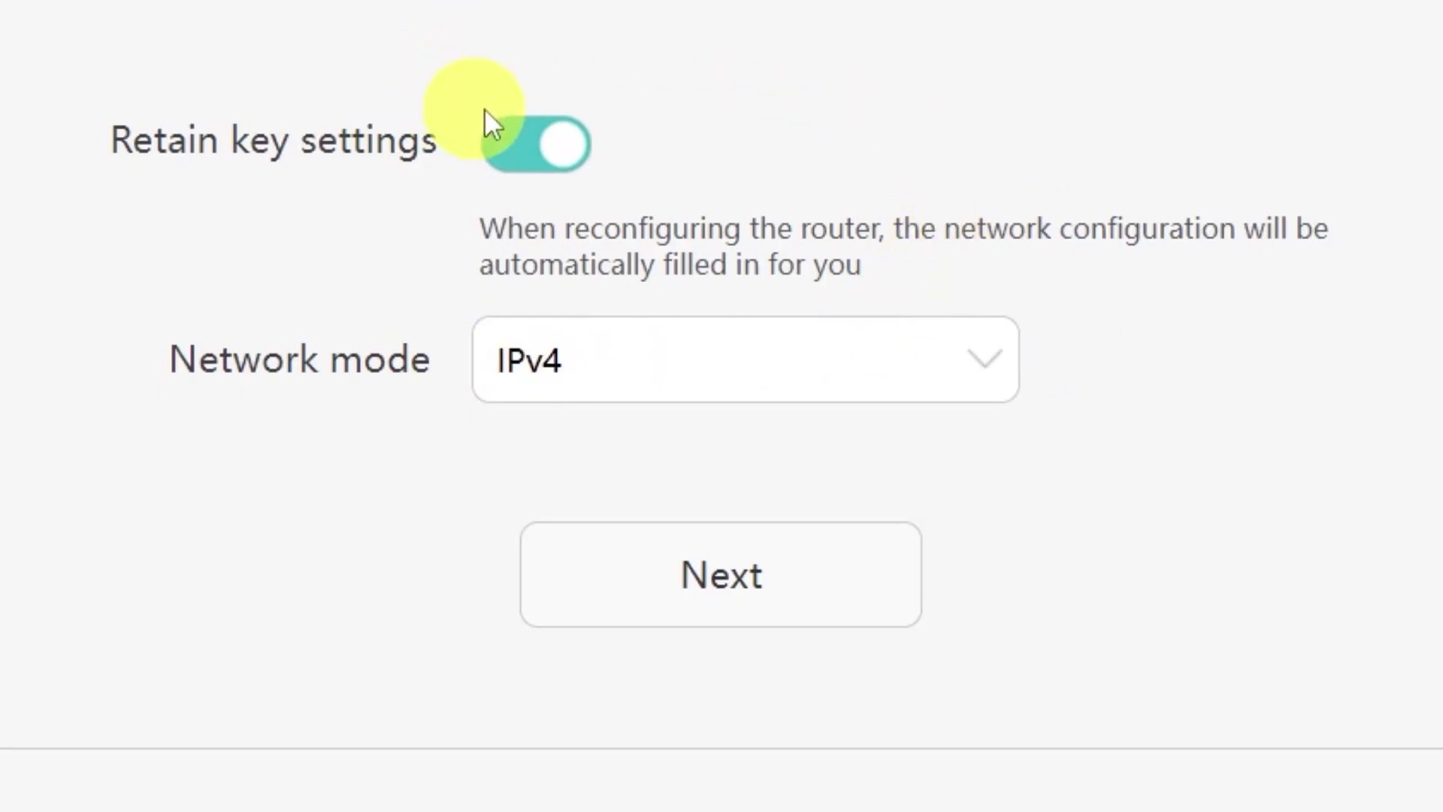
{"action": "left_click", "coordinate": [799, 612]}
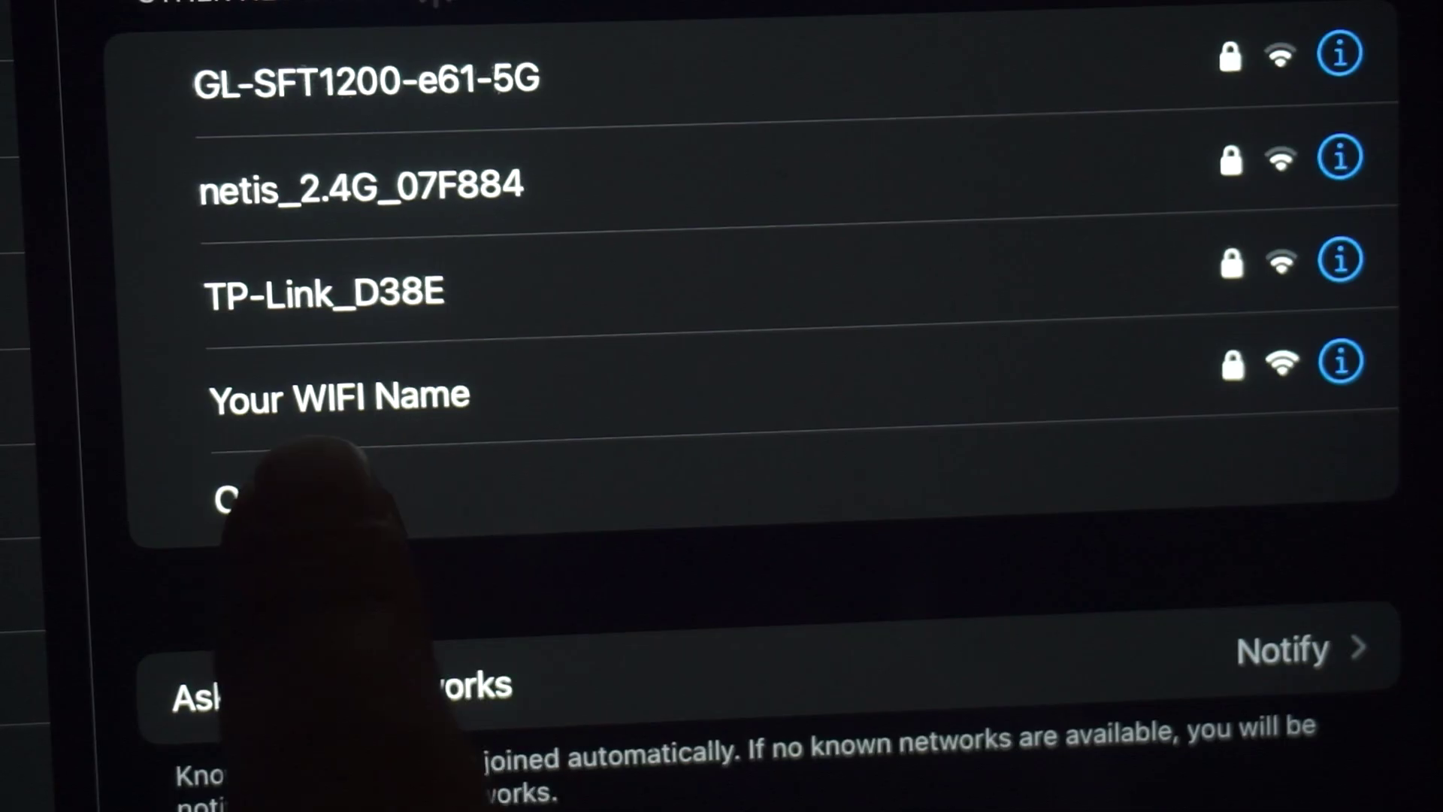
Step: Select 'Your WIFI Name' on the phone and move past the configuration-complete page
{"action": "left_click", "coordinate": [421, 397]}
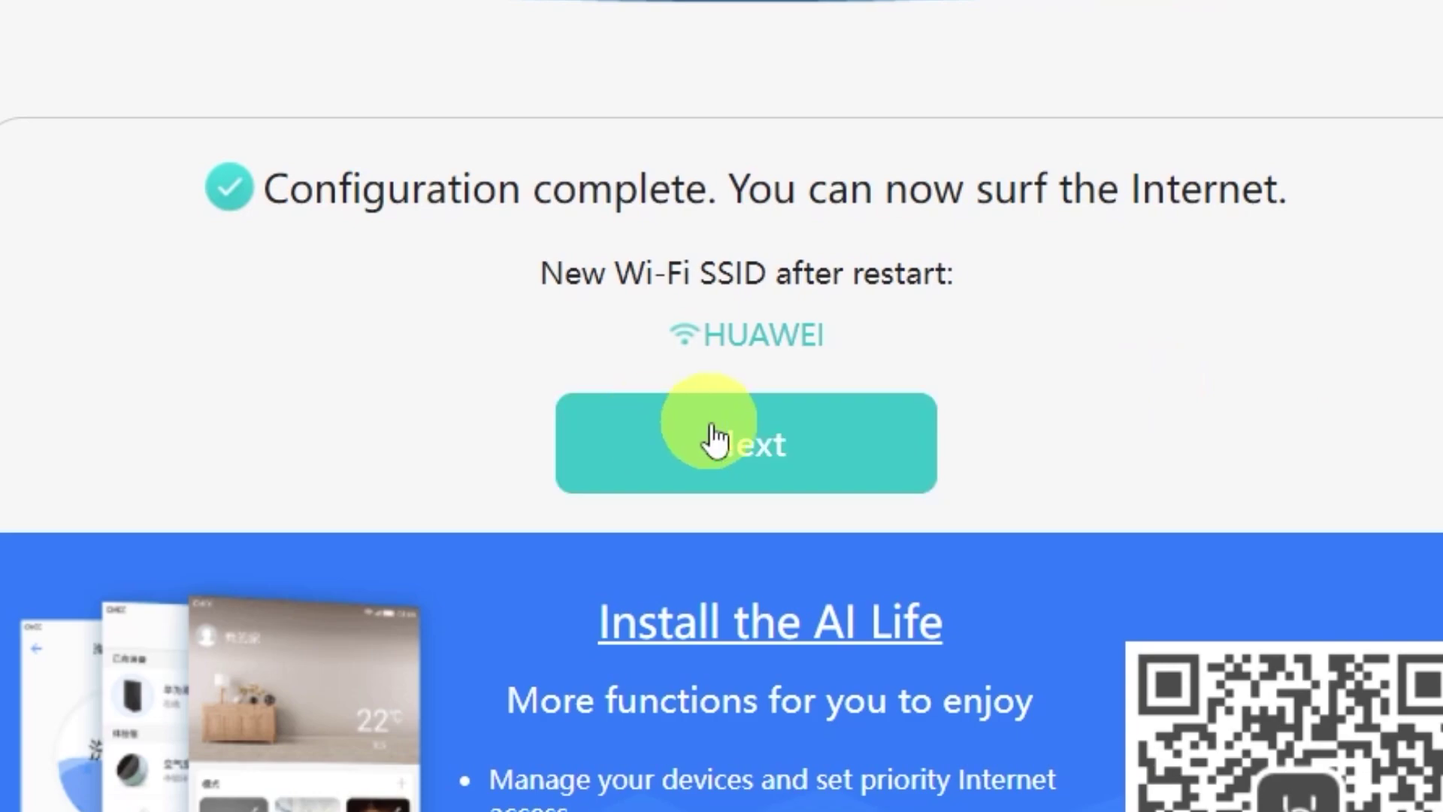
{"action": "left_click", "coordinate": [729, 448]}
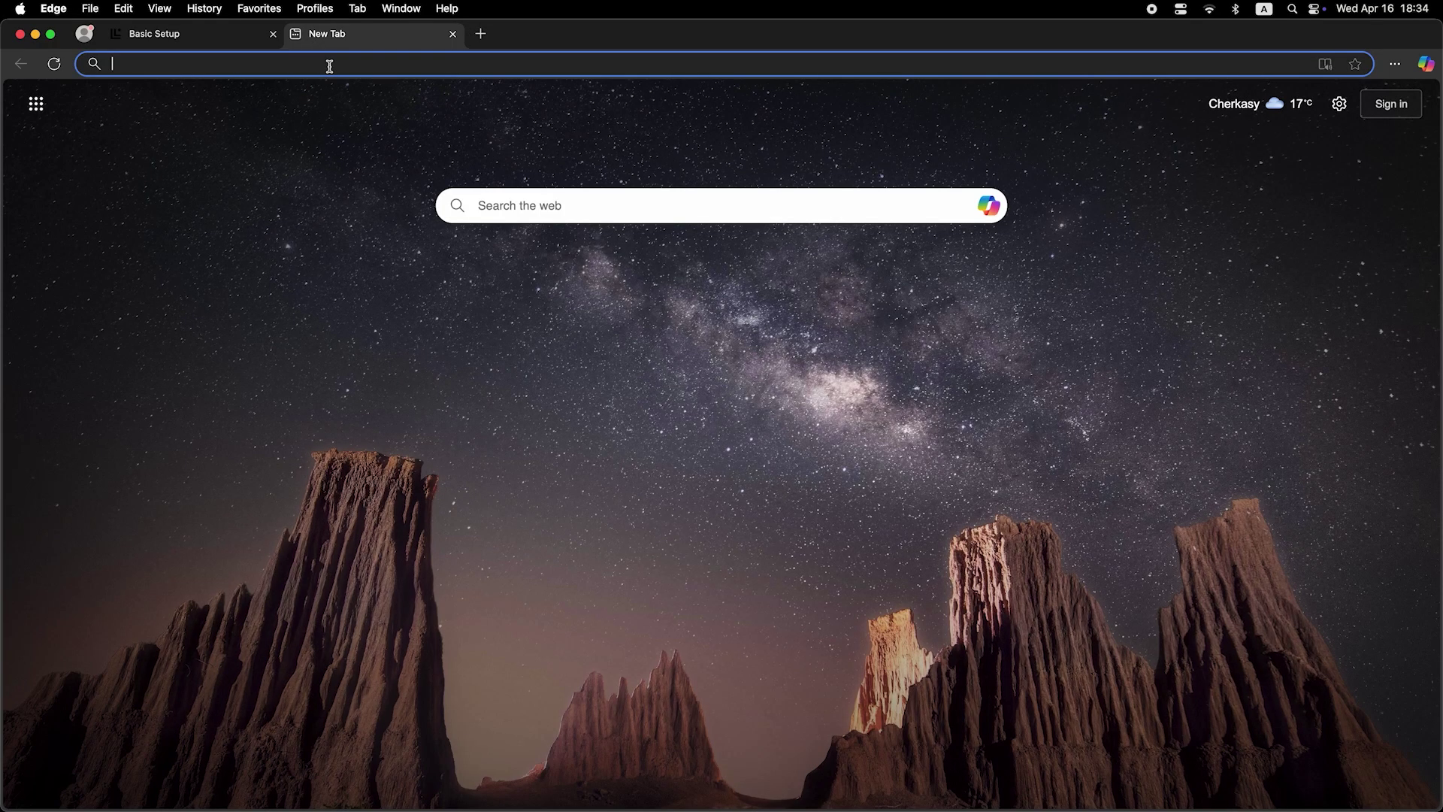
Step: Search 'dfdfdfdf' from the new tab's address bar to test internet access
{"action": "left_click", "coordinate": [329, 66]}
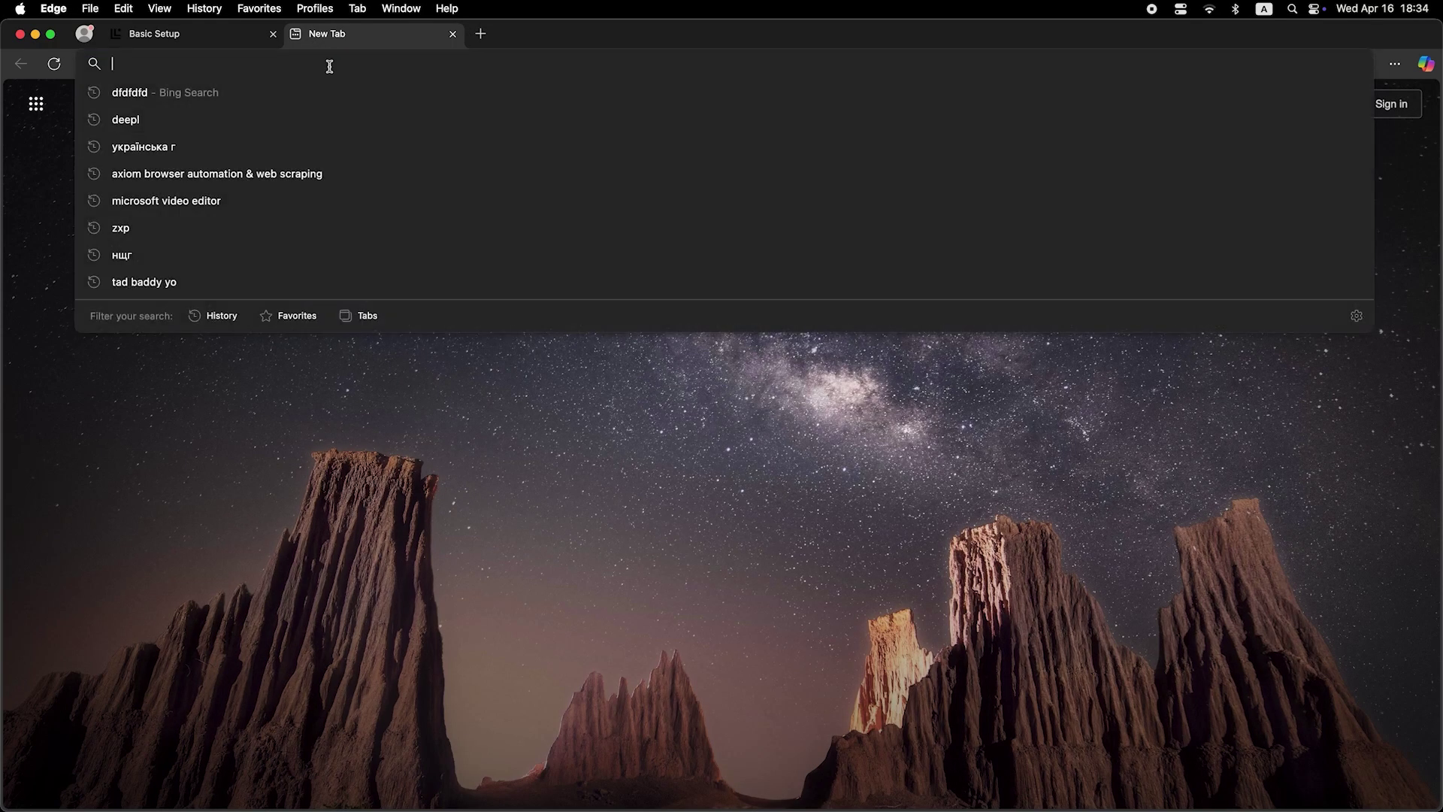
{"action": "type", "text": "dfdfdfdf"}
{"action": "key", "text": "Return"}
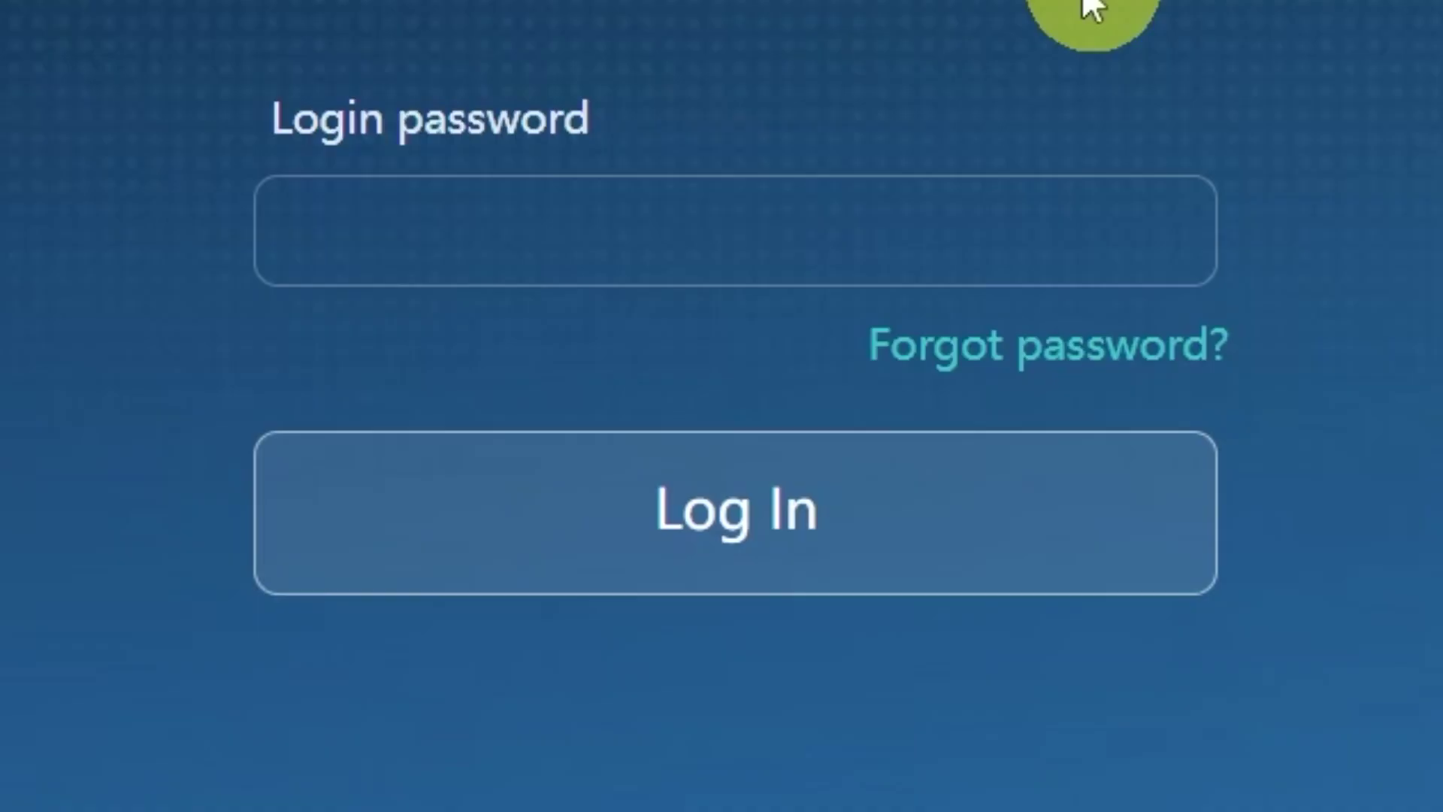
Step: Type the router admin password into the Login password field
{"action": "left_click", "coordinate": [969, 248]}
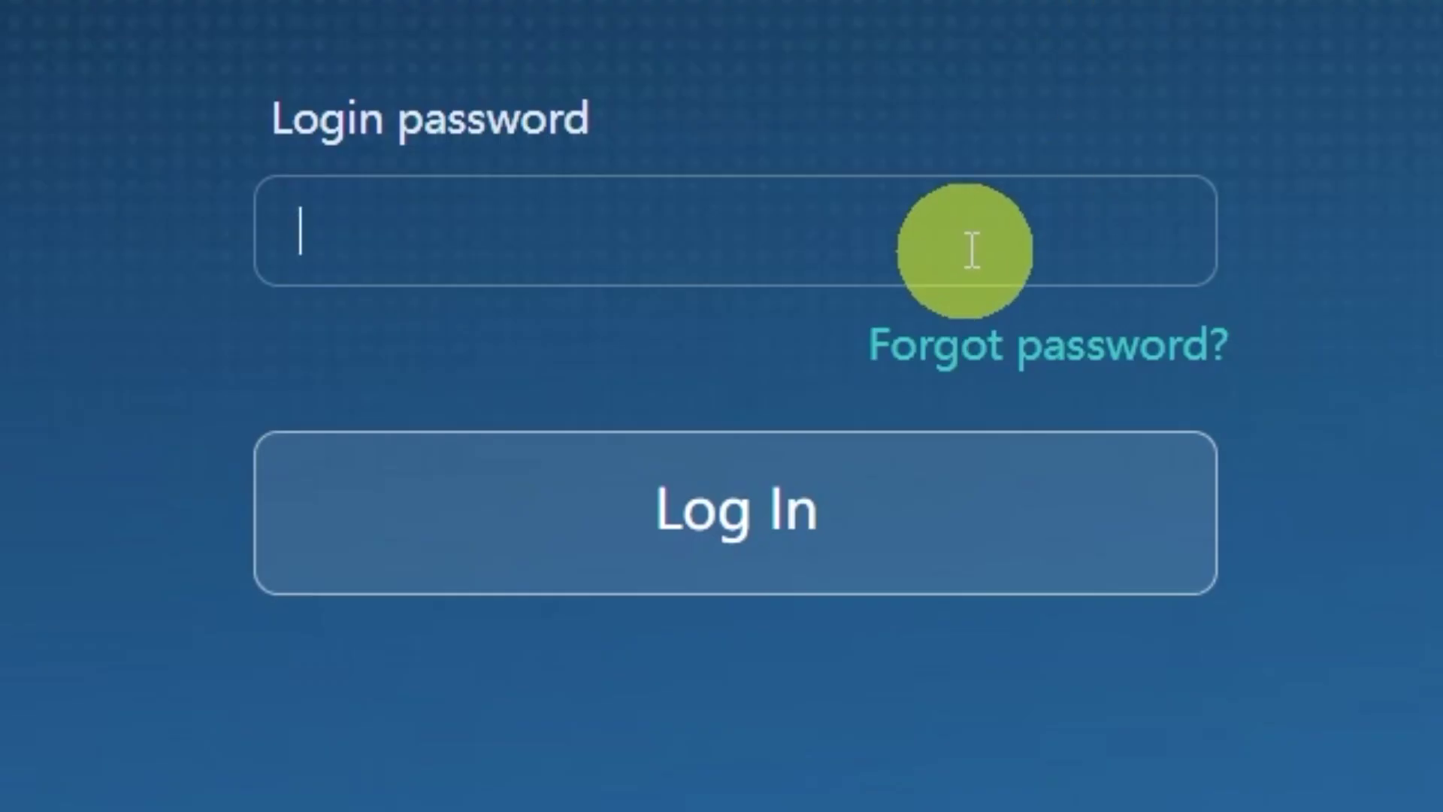
{"action": "type", "text": "admin12345"}
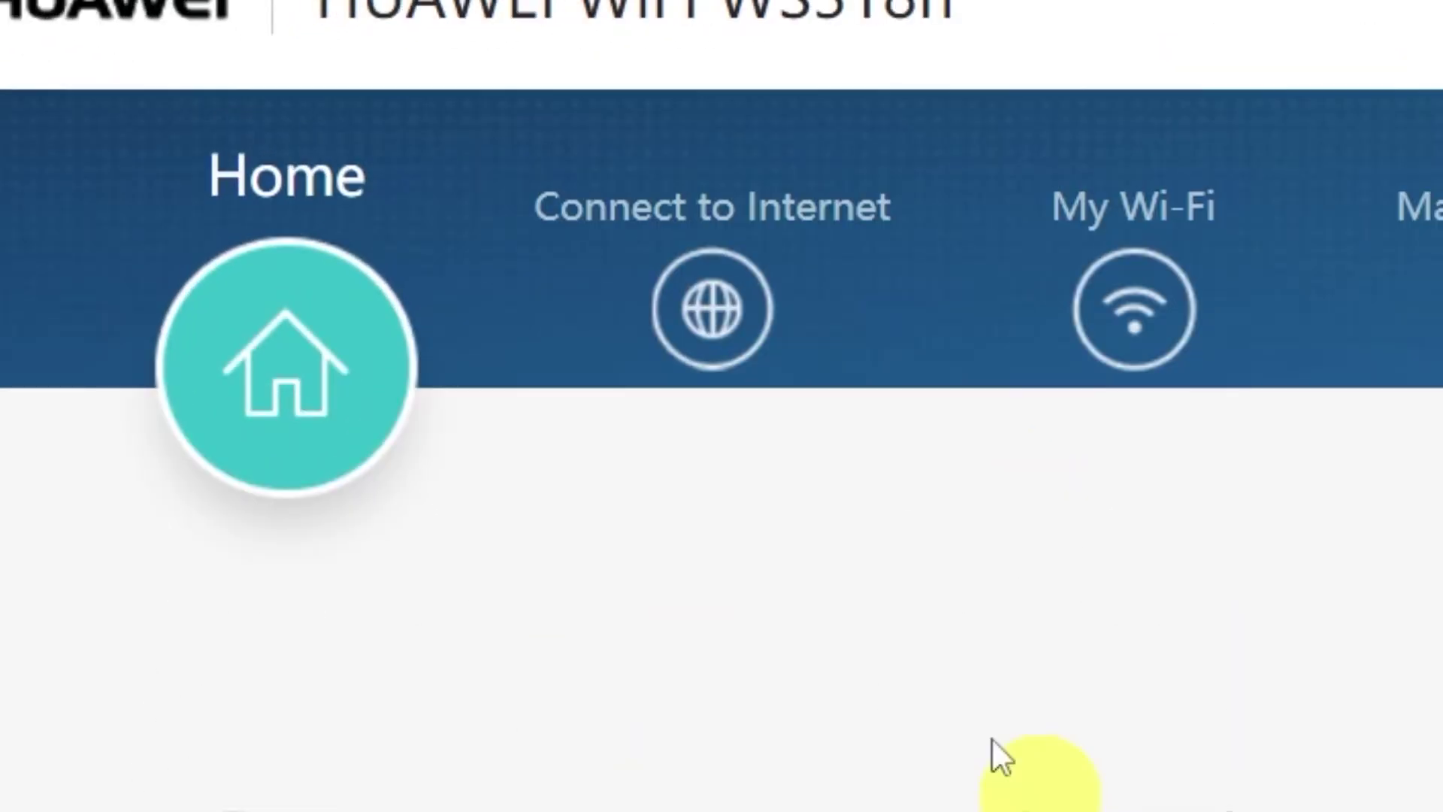
Step: Set MAC clone to 'PC MAC address' on the Connect to Internet page and save it
{"action": "left_click", "coordinate": [712, 316]}
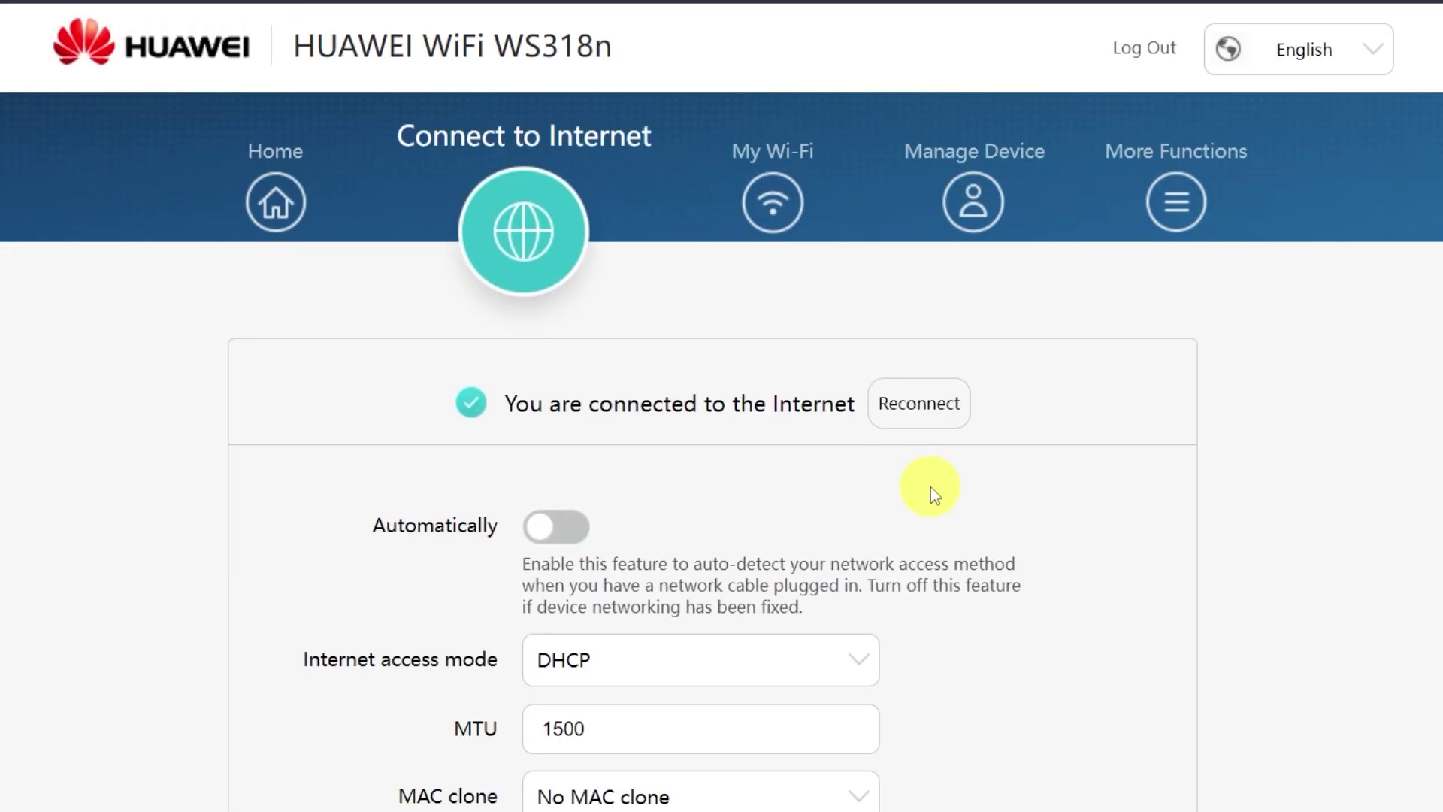
{"action": "scroll", "coordinate": [931, 487], "scroll_direction": "down", "scroll_amount": 4}
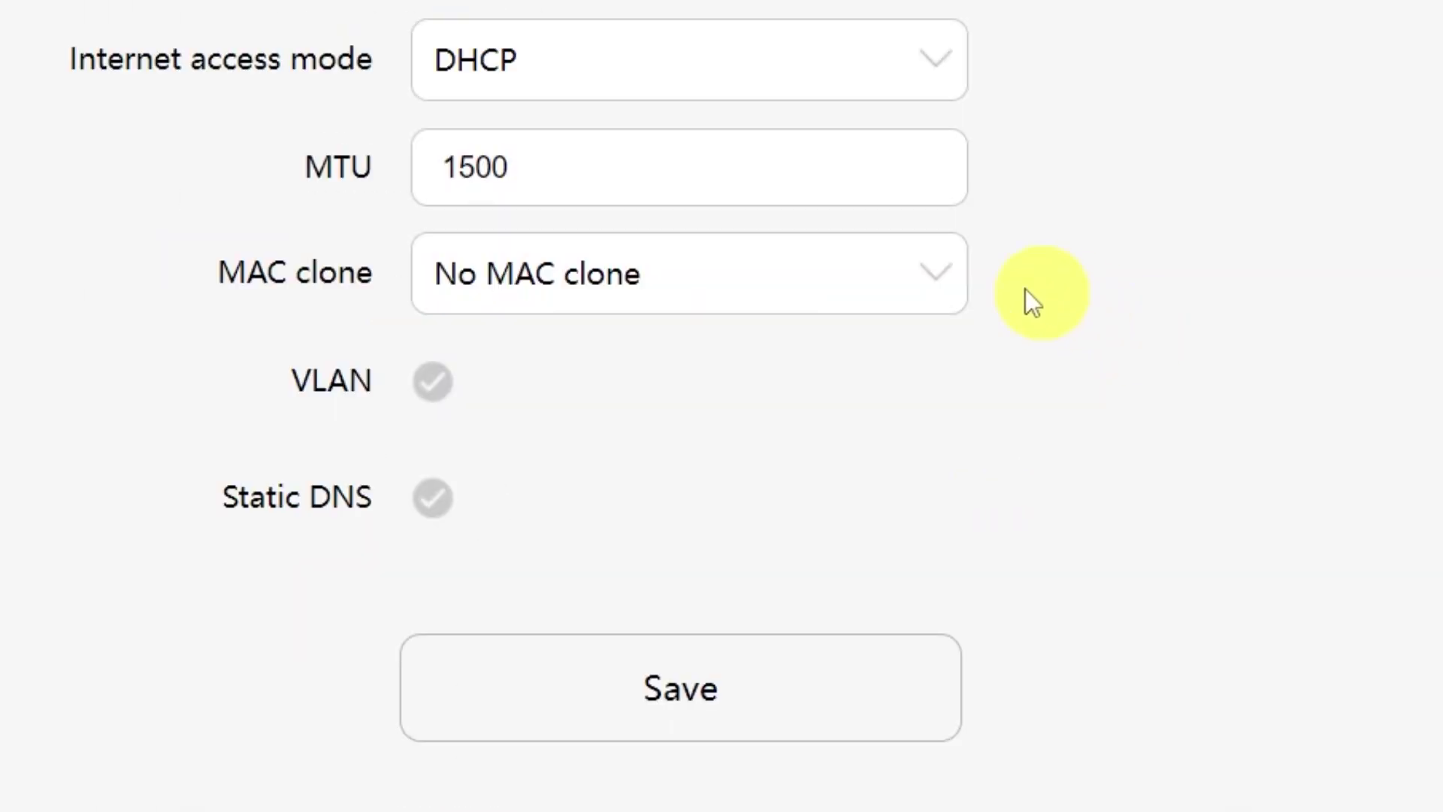
{"action": "left_click", "coordinate": [927, 283]}
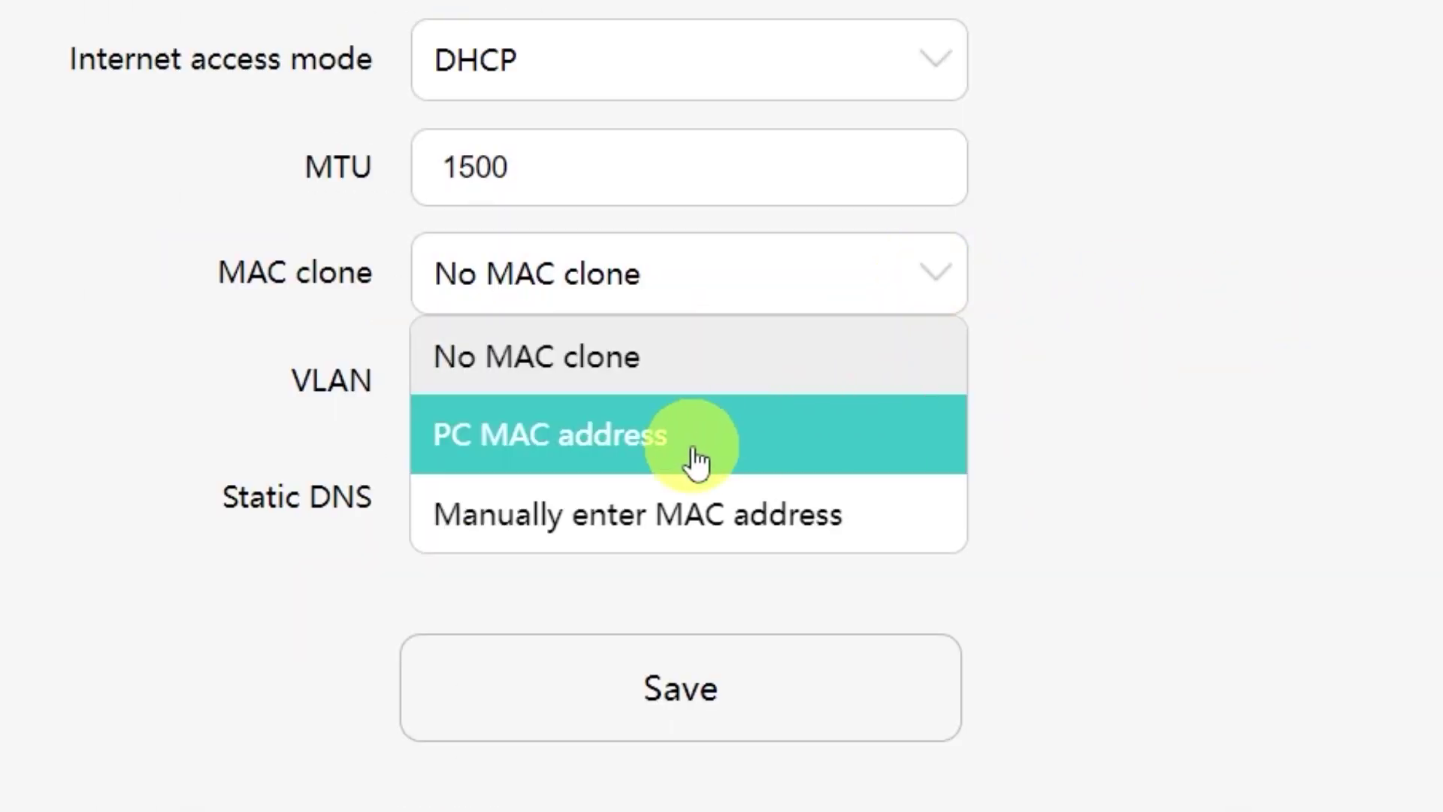
{"action": "left_click", "coordinate": [695, 460]}
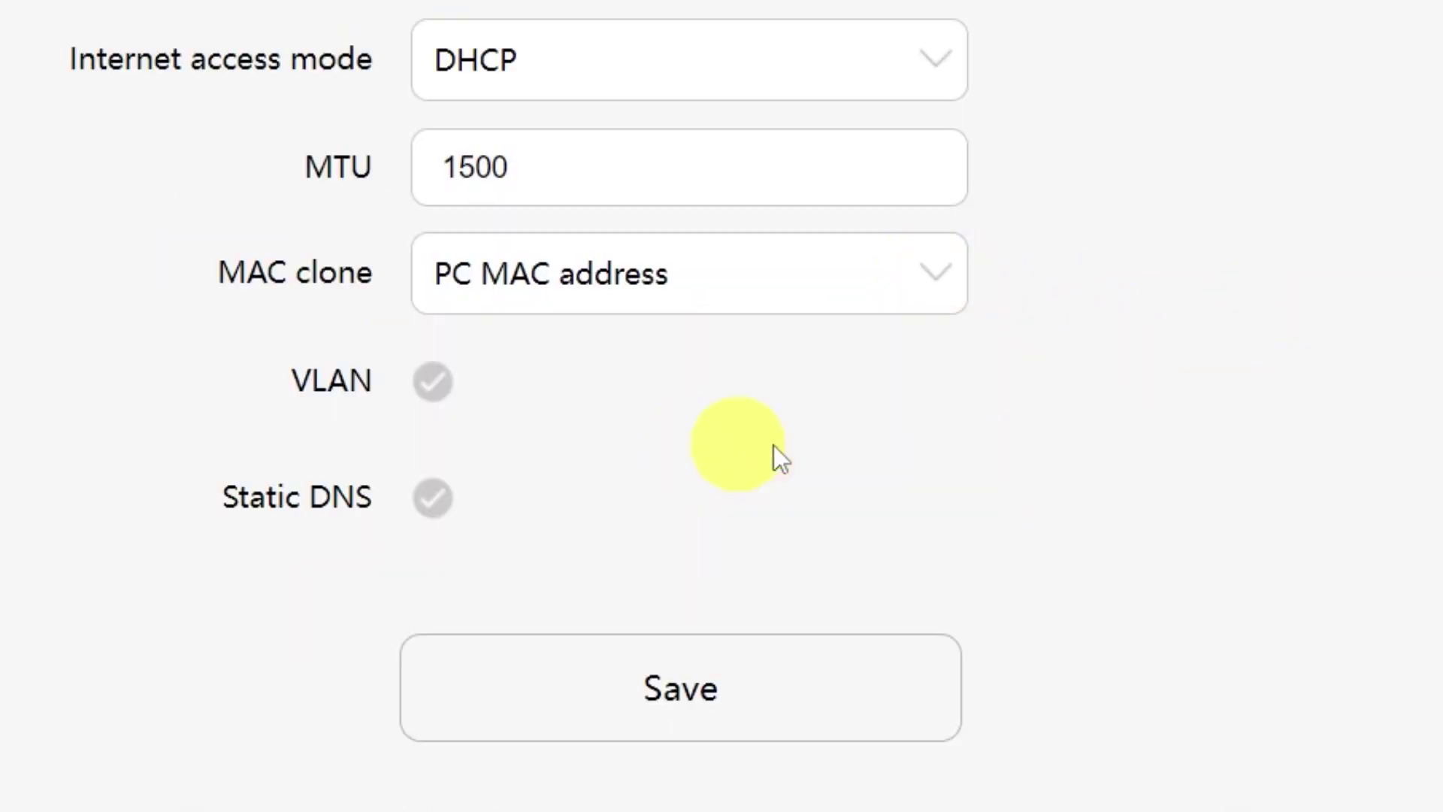
{"action": "left_click", "coordinate": [729, 718]}
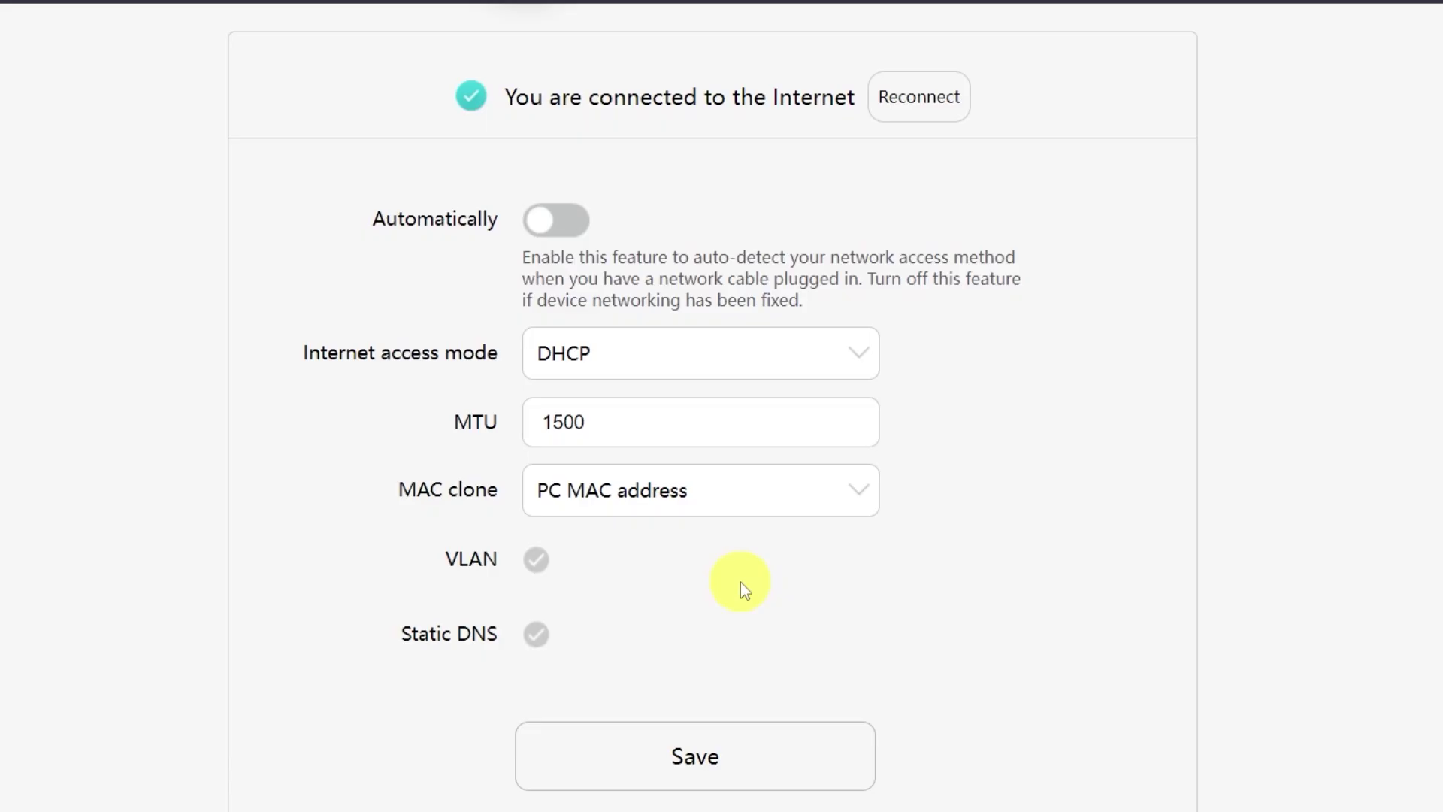
{"action": "scroll", "coordinate": [621, 385], "scroll_direction": "up", "scroll_amount": 4}
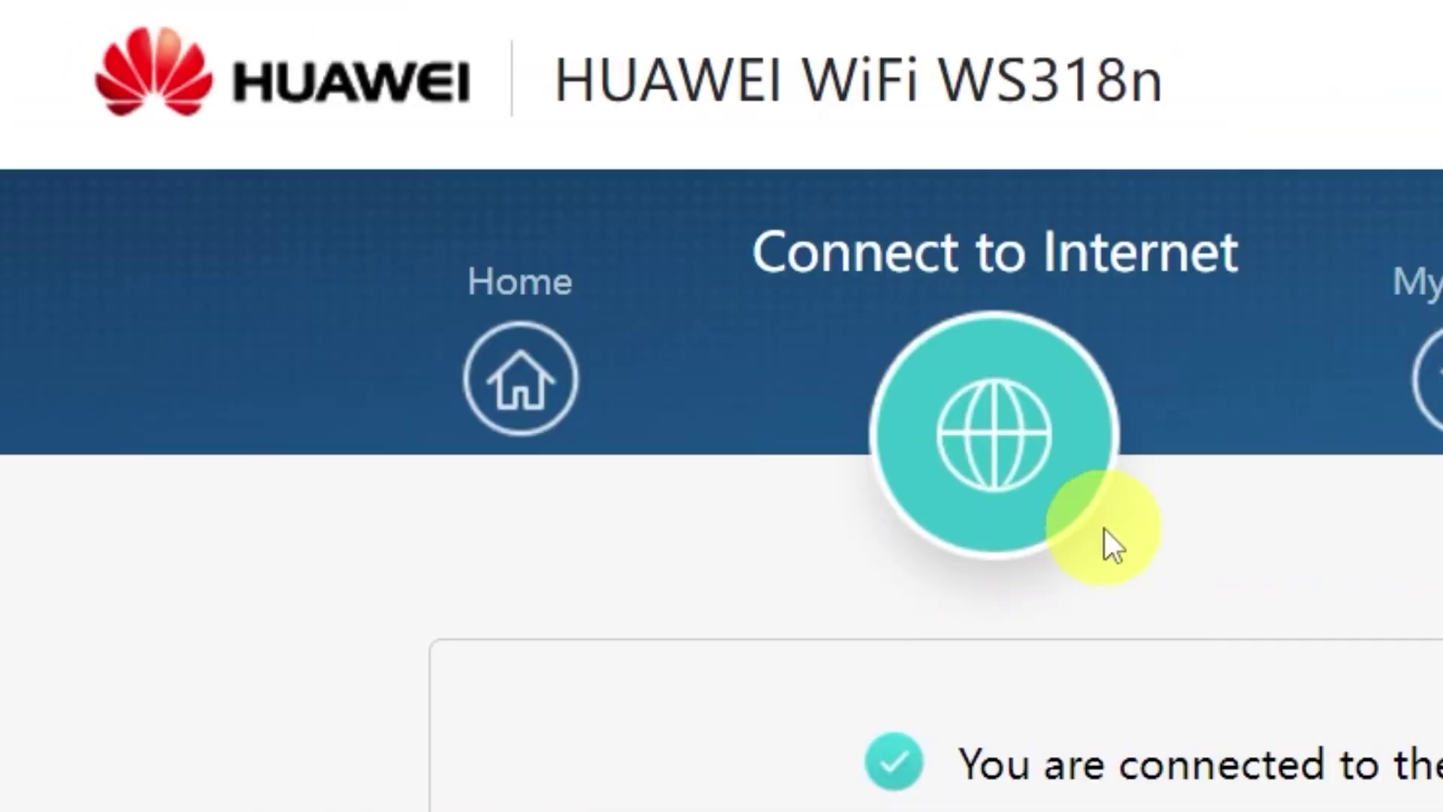
Step: Restart the router from the Home page and confirm the restart with OK
{"action": "left_click", "coordinate": [552, 385]}
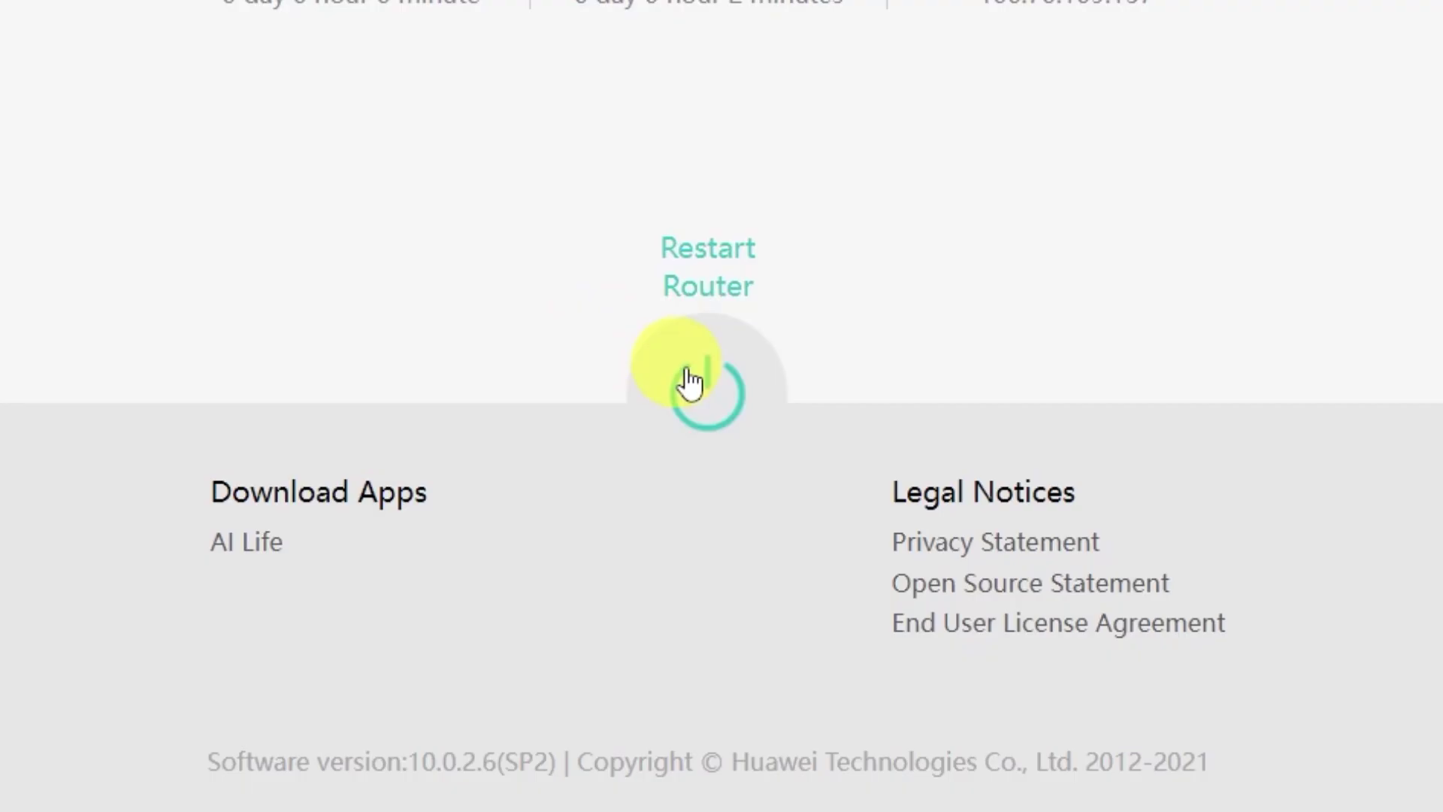
{"action": "left_click", "coordinate": [690, 383]}
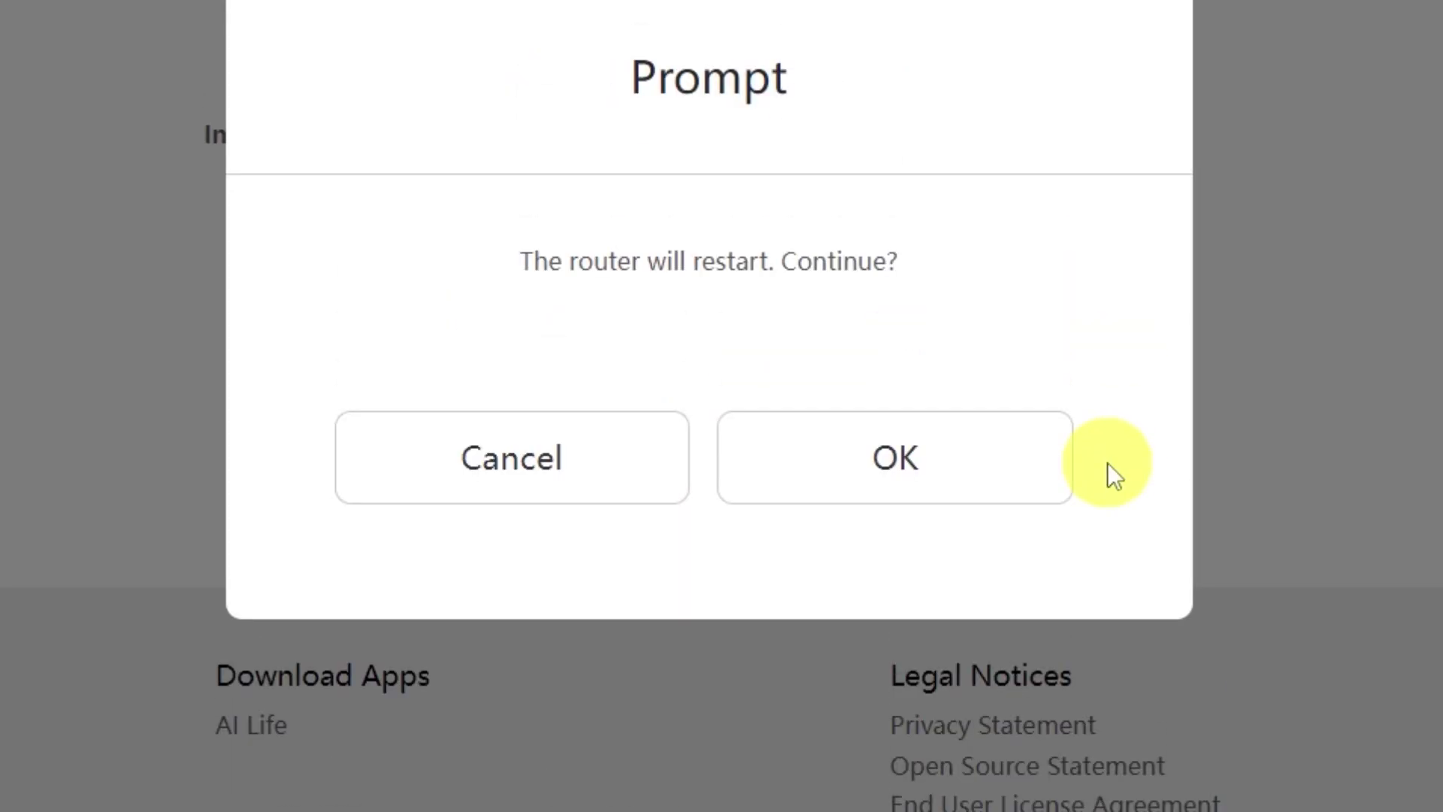
{"action": "left_click", "coordinate": [966, 470]}
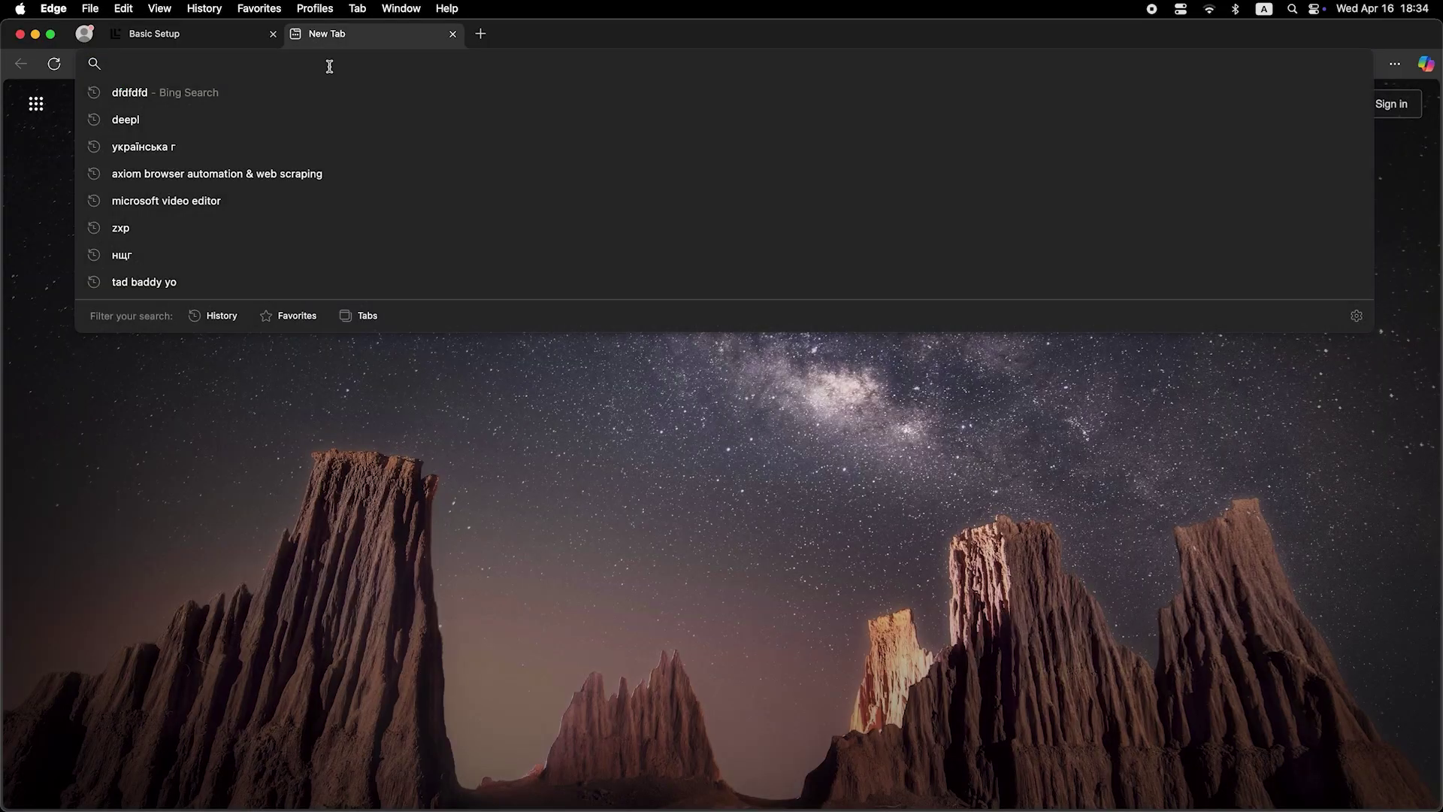
Step: Search Bing for 'dfdfdfdf' from the Edge address bar to test the connection
{"action": "type", "text": "dfdfdfdf"}
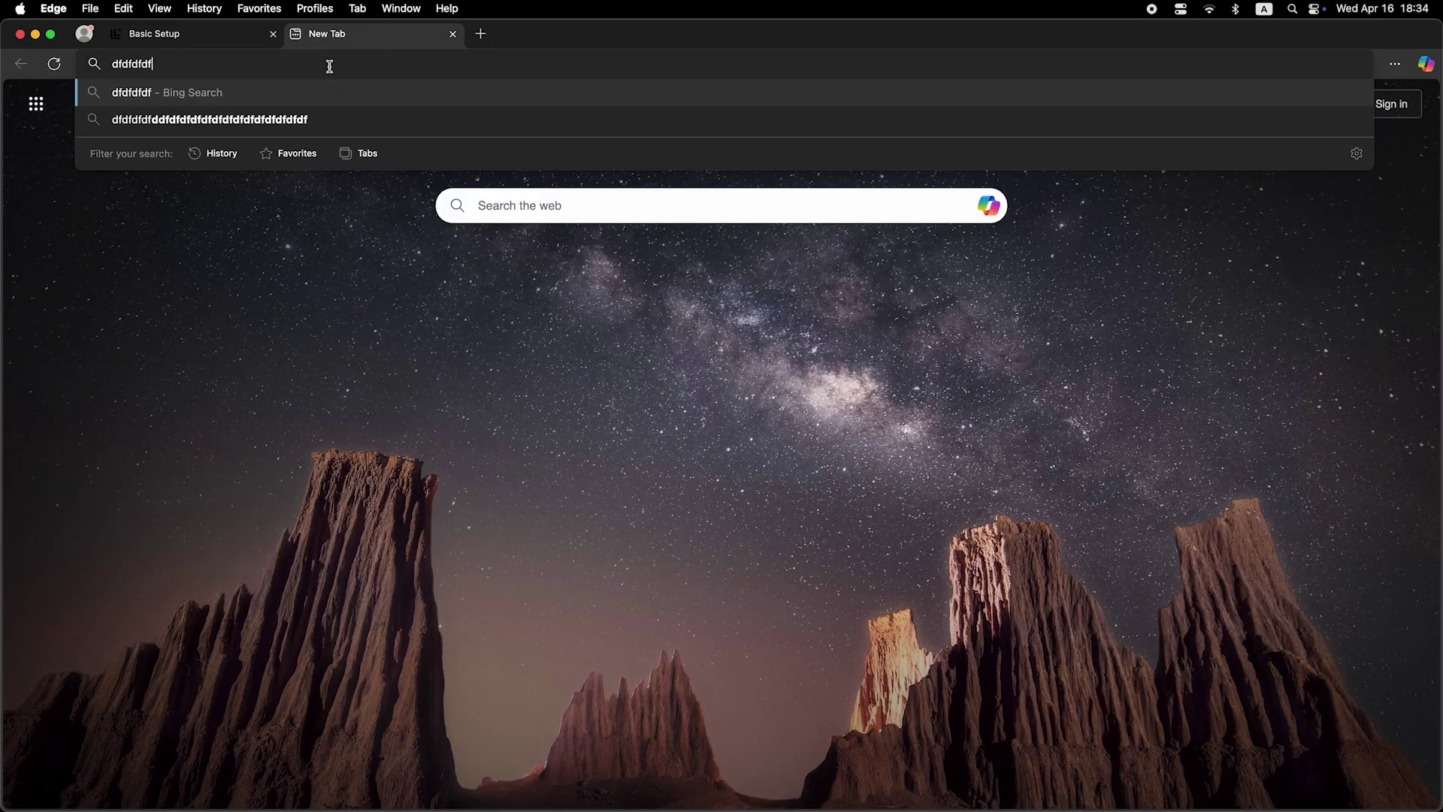
{"action": "key", "text": "Return"}
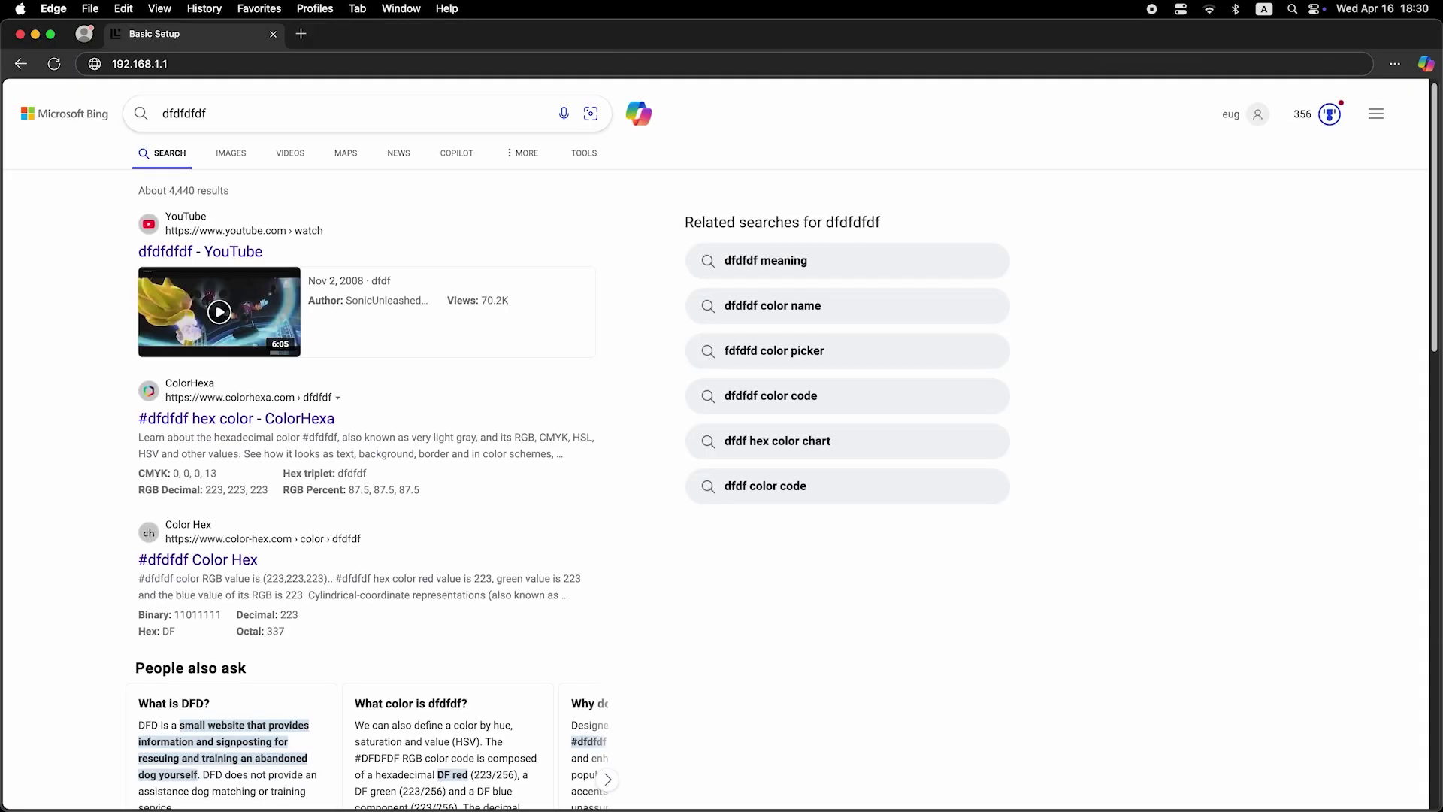